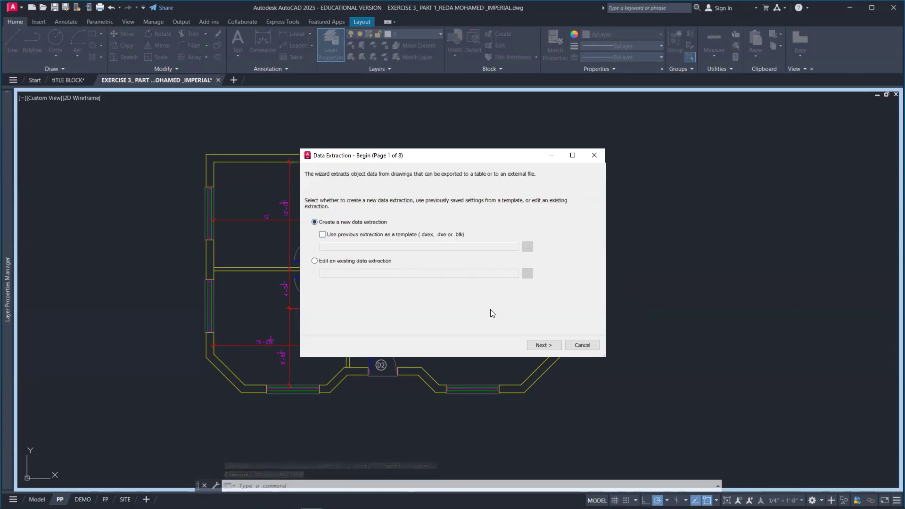
Step: Create a new data extraction and save it as Door2 in the Project 1 folder
click(541, 346)
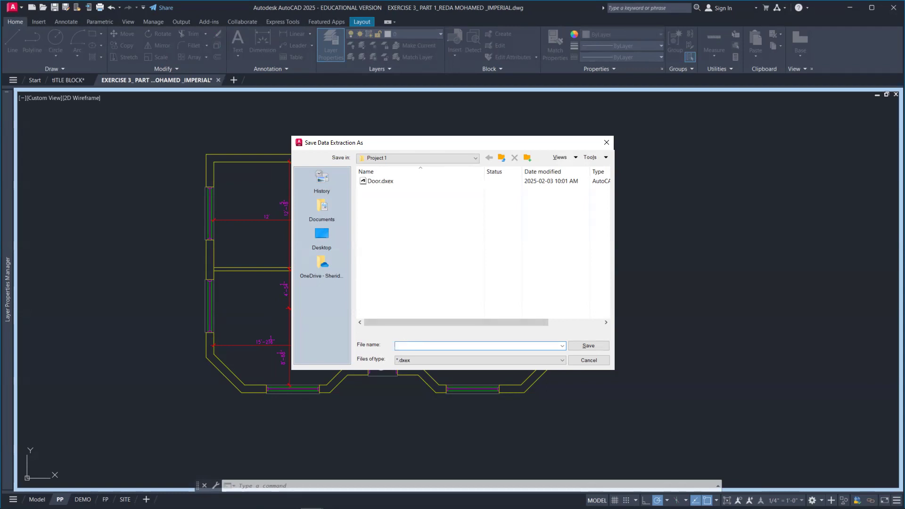
text(Doo)
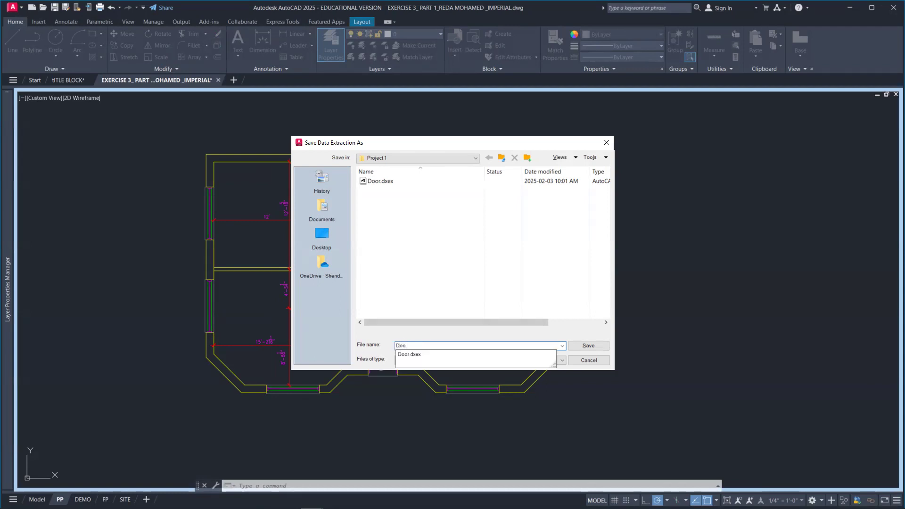
text(r2)
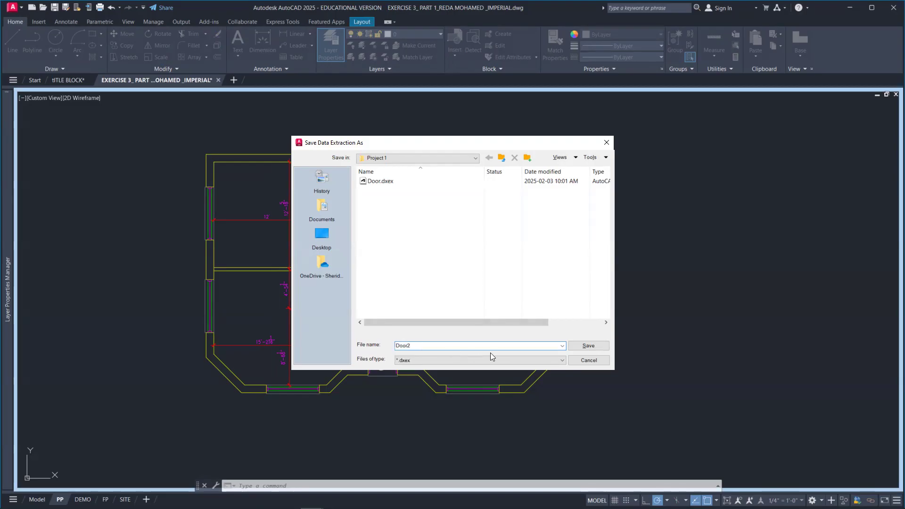
click(596, 348)
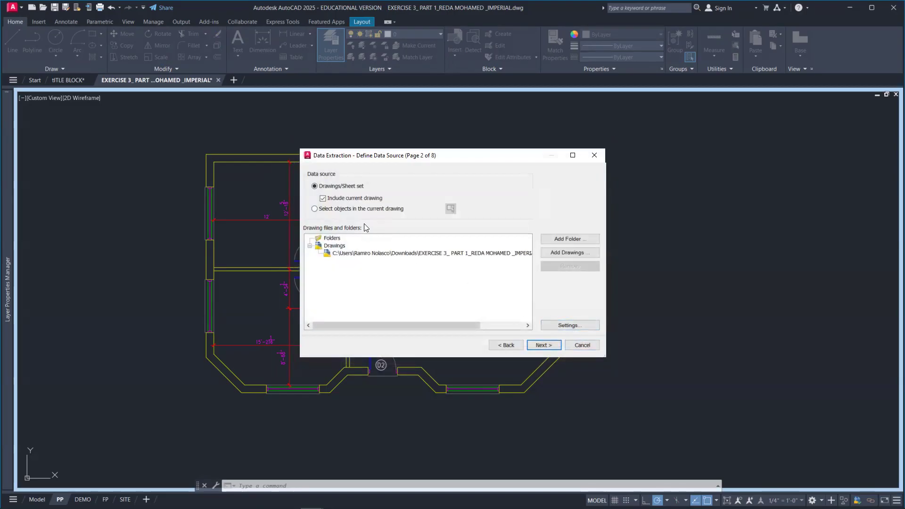
Step: Review and accept the additional extraction settings, and proceed with the current drawing as the data source
click(564, 326)
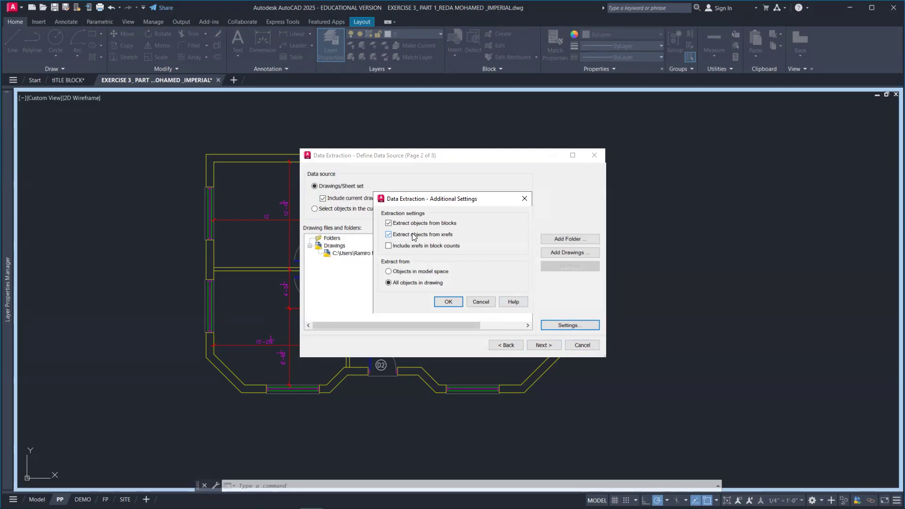
click(449, 303)
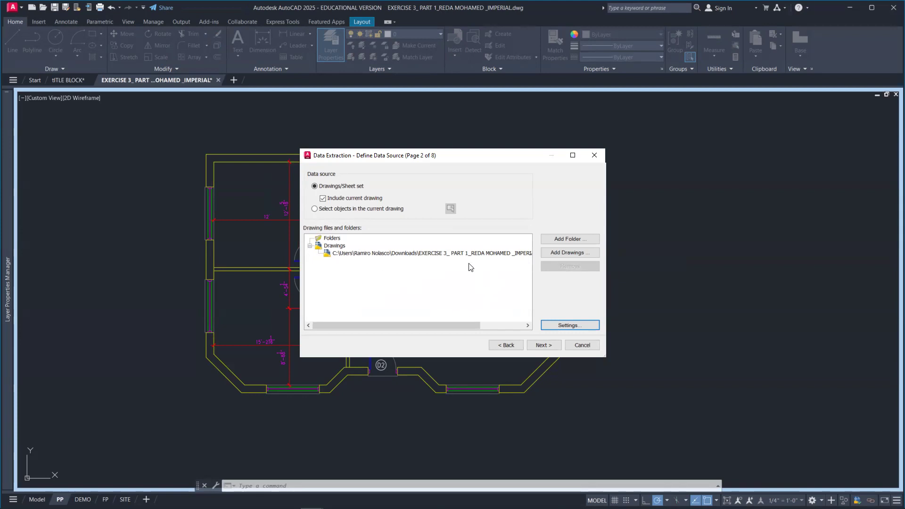
mouse_move(440, 319)
mouse_down()
mouse_move(486, 330)
mouse_move(414, 324)
mouse_up()
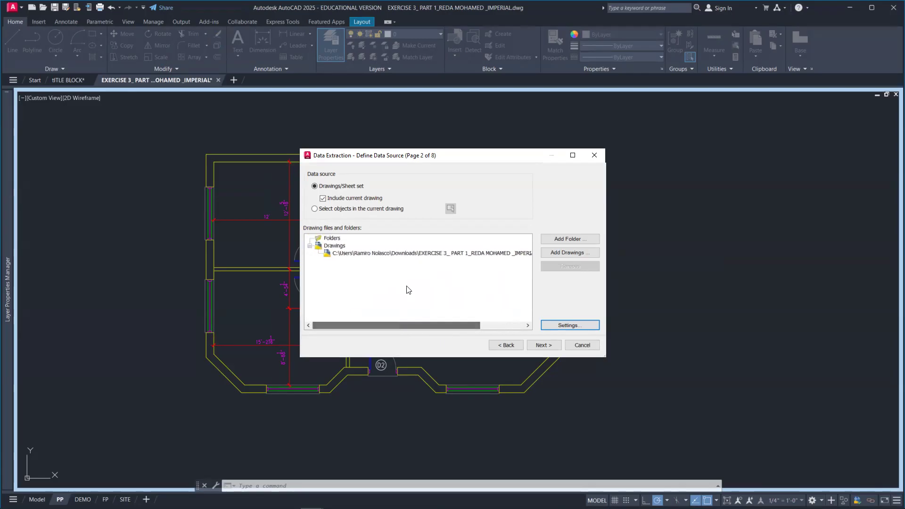
click(544, 346)
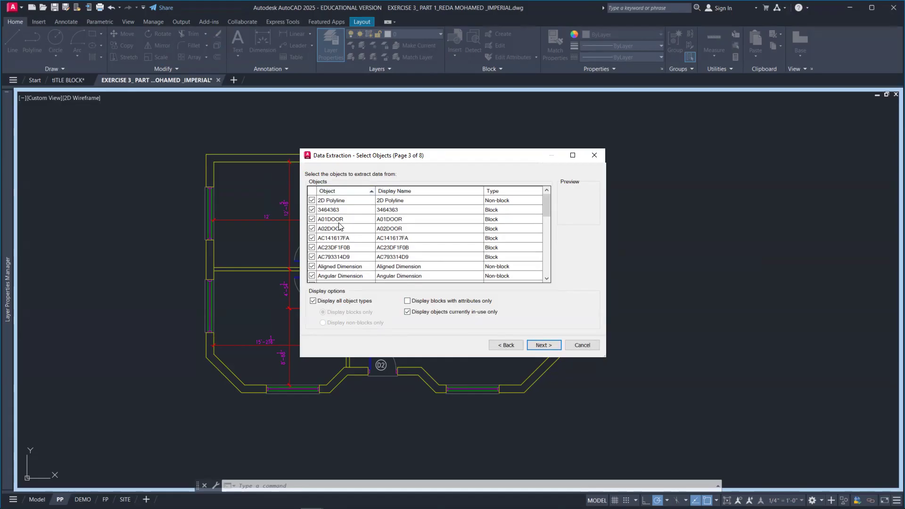
Step: Restrict the blocks in the extraction object list to those with attributes, and look through the list
scroll(340, 228, down, 5)
scroll(347, 250, down, 3)
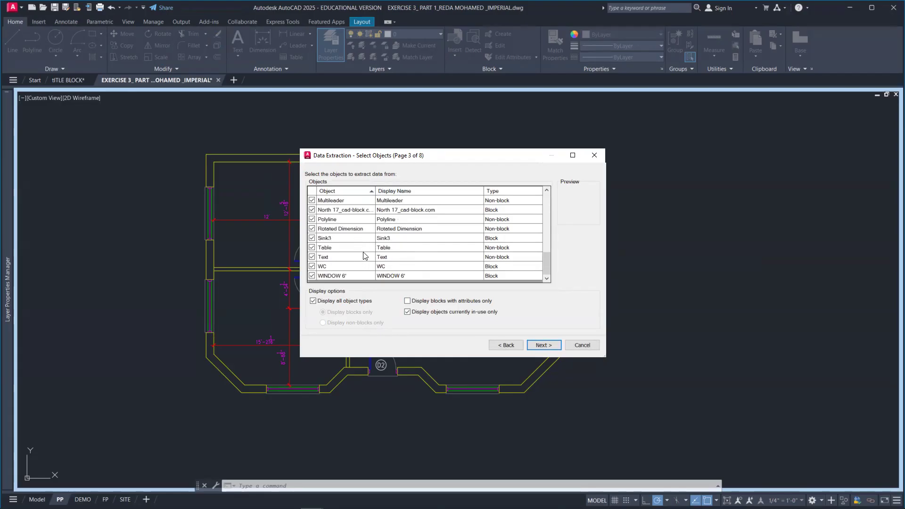
scroll(364, 256, up, 10)
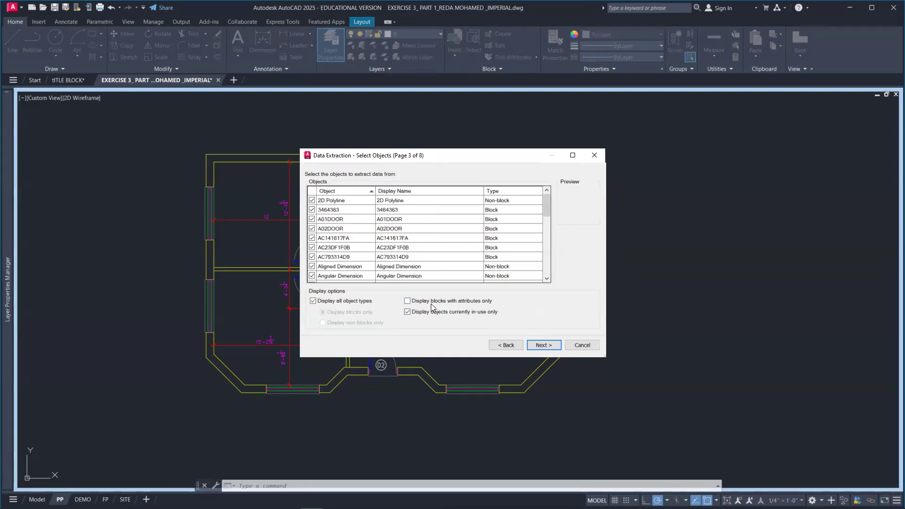
click(408, 302)
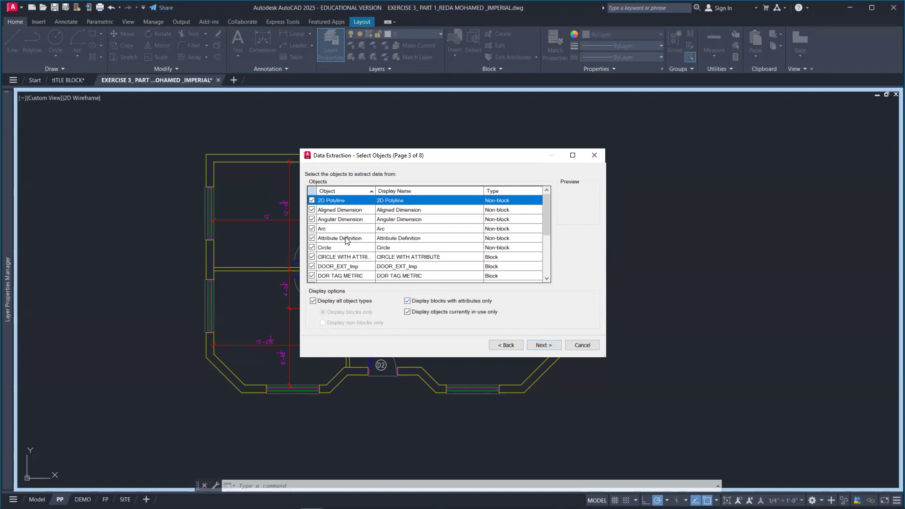
scroll(343, 243, down, 4)
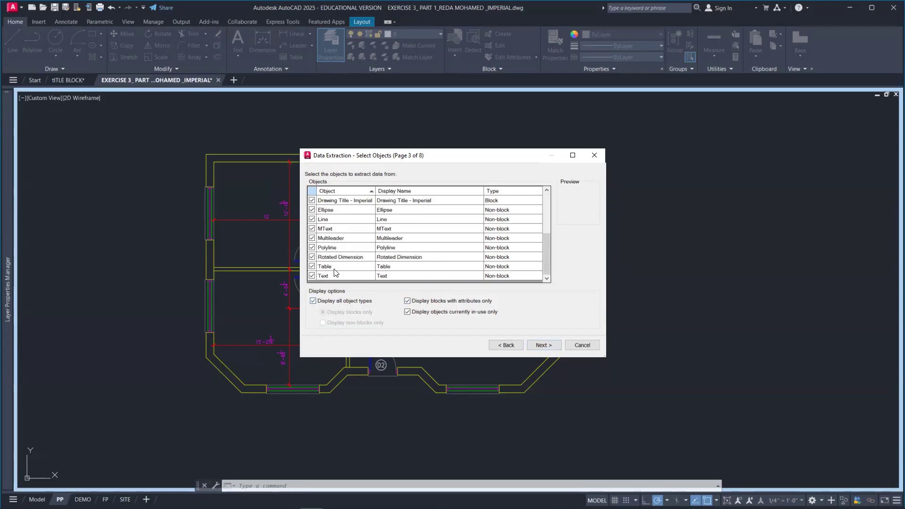
scroll(331, 274, up, 4)
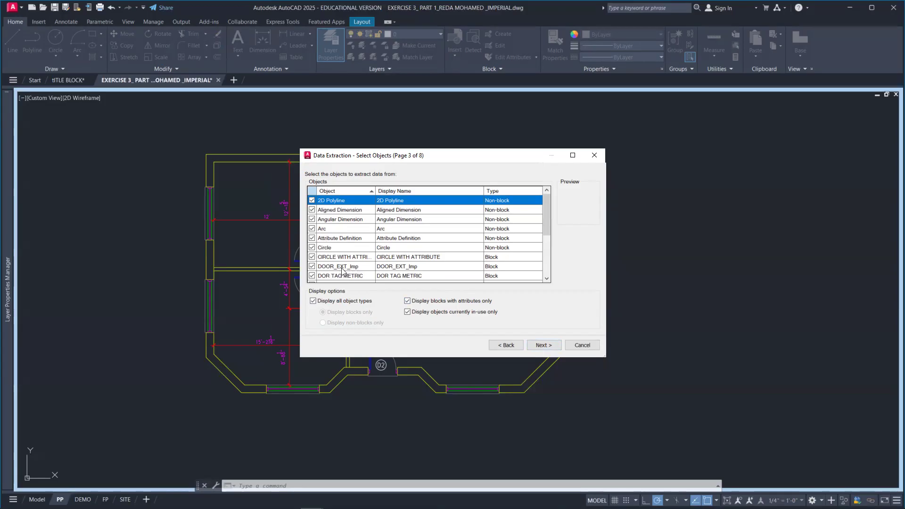
Step: Exclude 2D Polyline, Aligned Dimension and Angular Dimension from the objects to extract
click(312, 200)
click(311, 210)
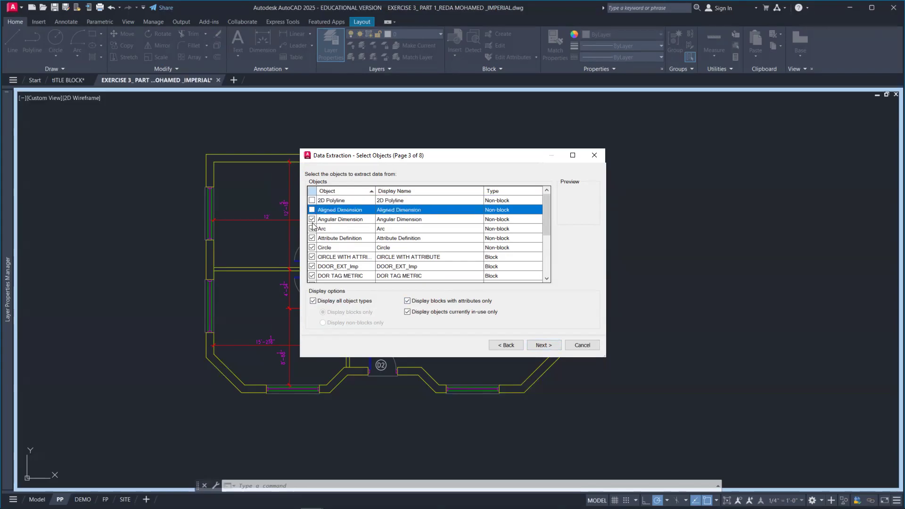
click(312, 220)
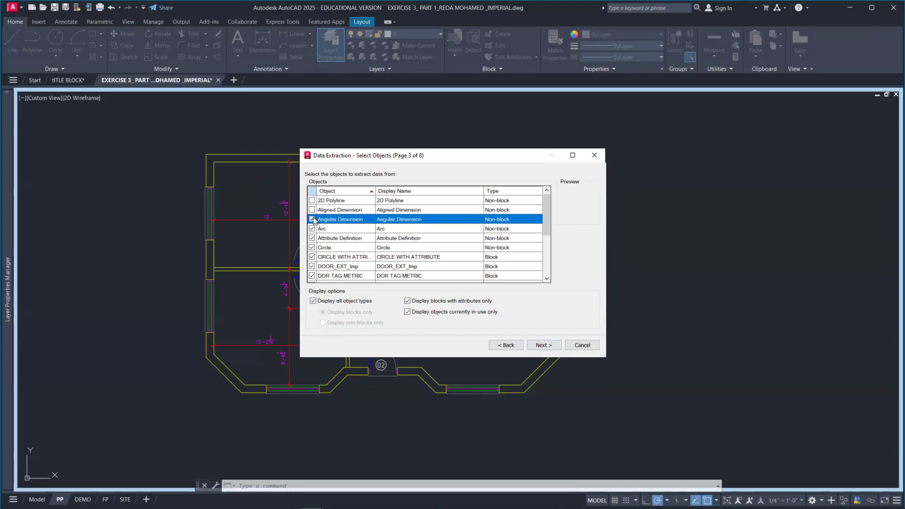
Step: Turn off the display of all object types so the object list is limited to blocks only
click(313, 302)
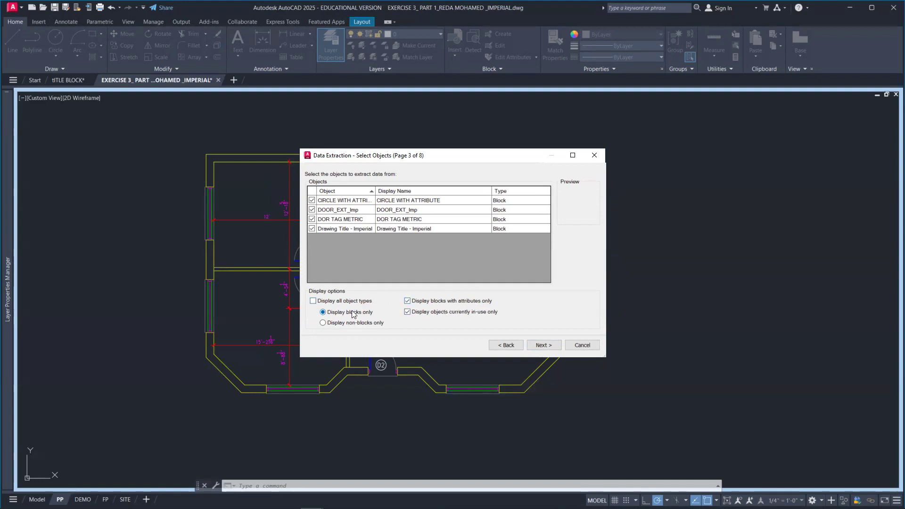
click(313, 302)
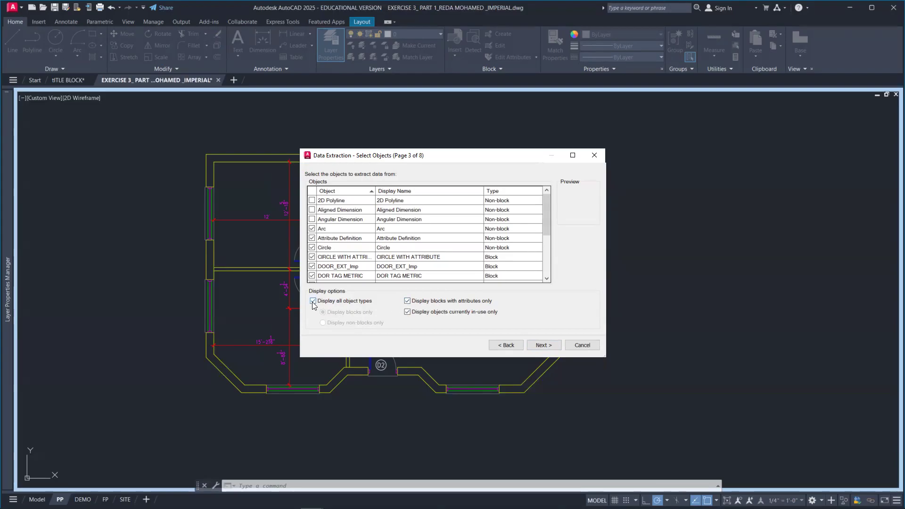
click(313, 302)
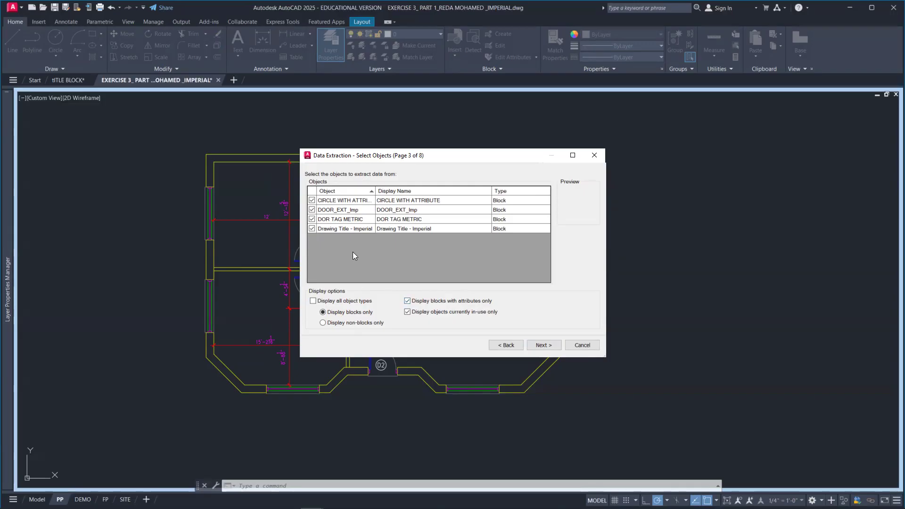
Step: Exclude the Drawing Title - Imperial, DOR TAG METRIC and CIRCLE WITH ATTRIBUTE blocks, keep only DOOR_EXT_Imp, and proceed to property selection
click(312, 229)
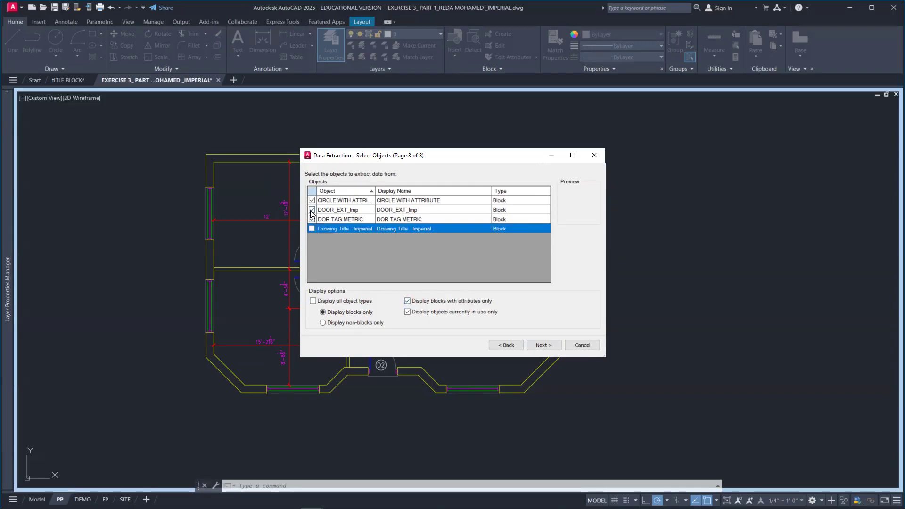
click(312, 219)
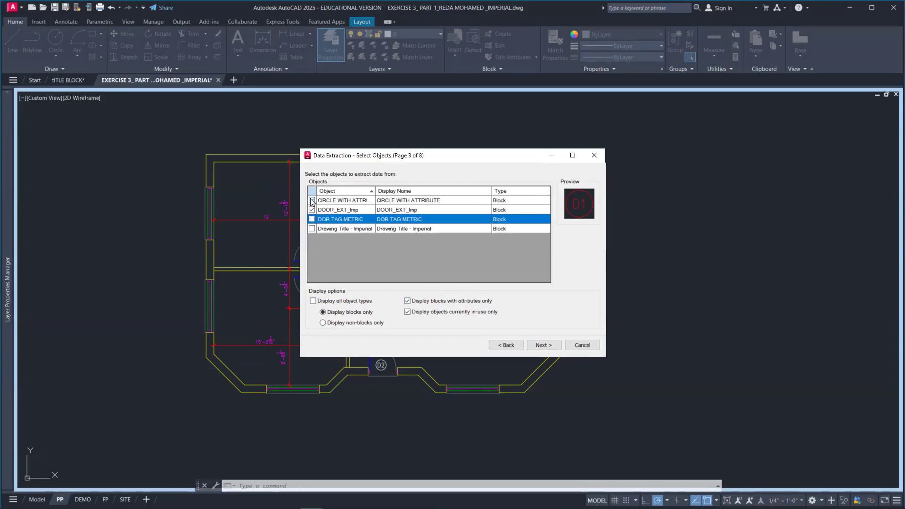
click(312, 200)
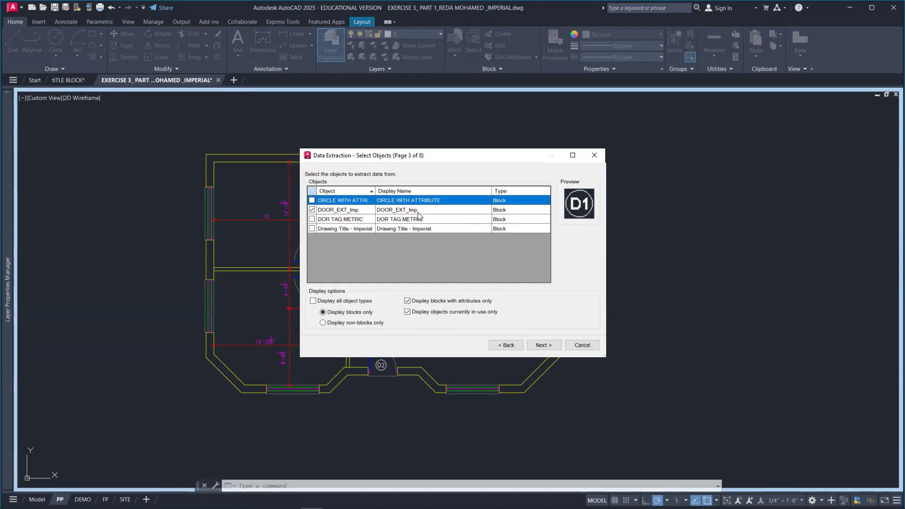
click(543, 346)
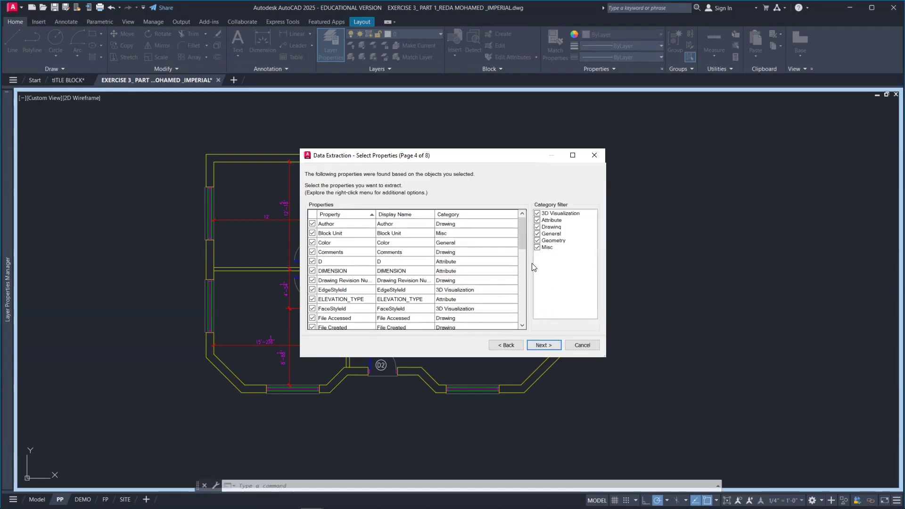
Step: Filter out the 3D Visualization, Drawing, General, Geometry and Misc property categories, keeping only Attribute, and proceed to refining the data
click(537, 213)
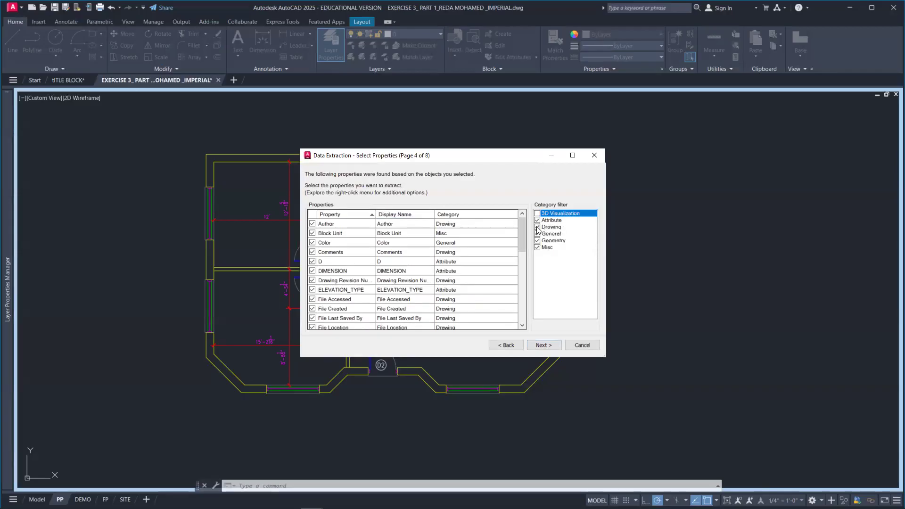
click(537, 227)
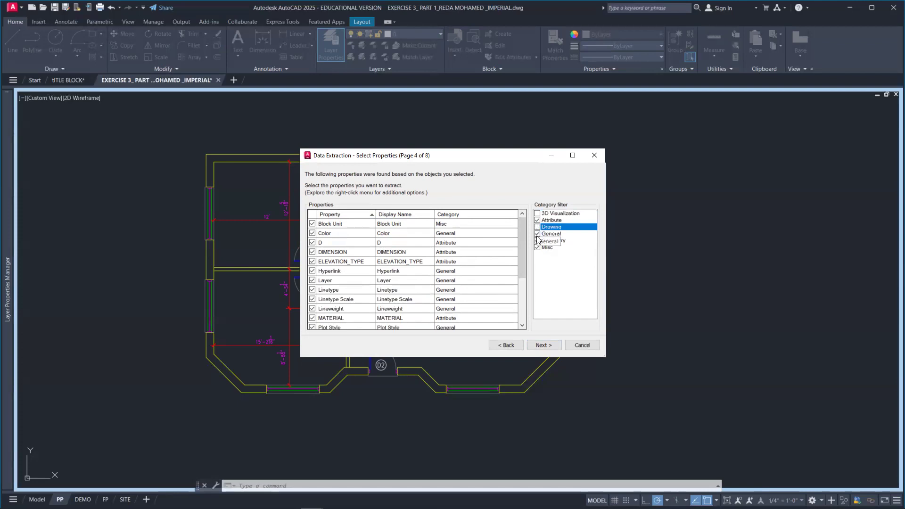
click(537, 234)
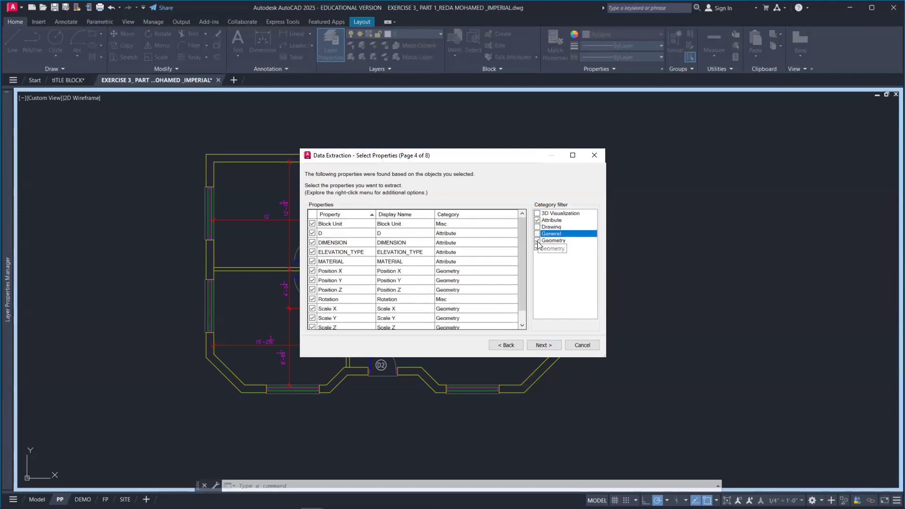
click(538, 241)
click(537, 248)
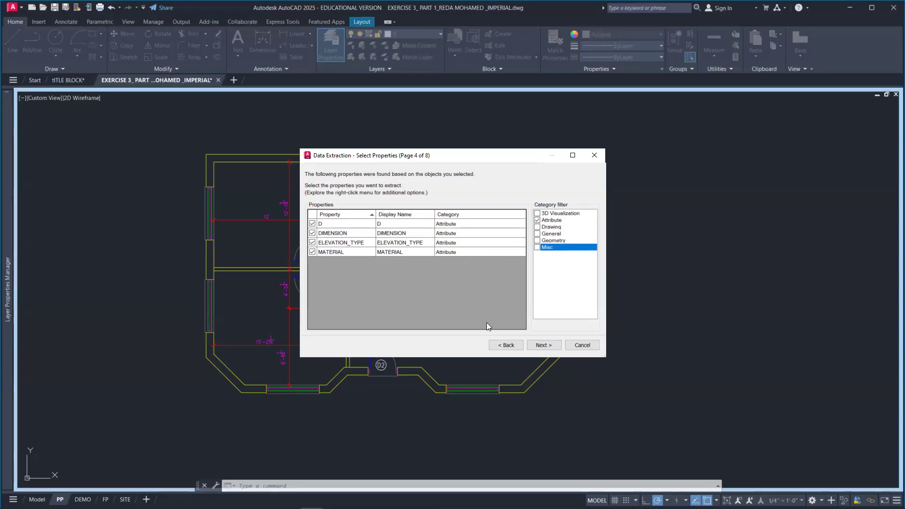
click(553, 345)
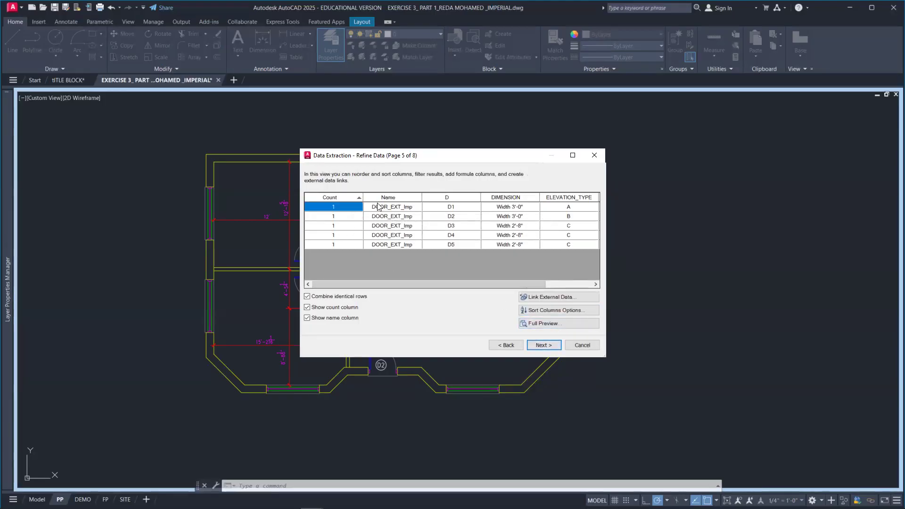
Step: Hide the name and count columns from the extracted door data and proceed to the output options
click(308, 319)
click(307, 318)
click(307, 319)
click(307, 318)
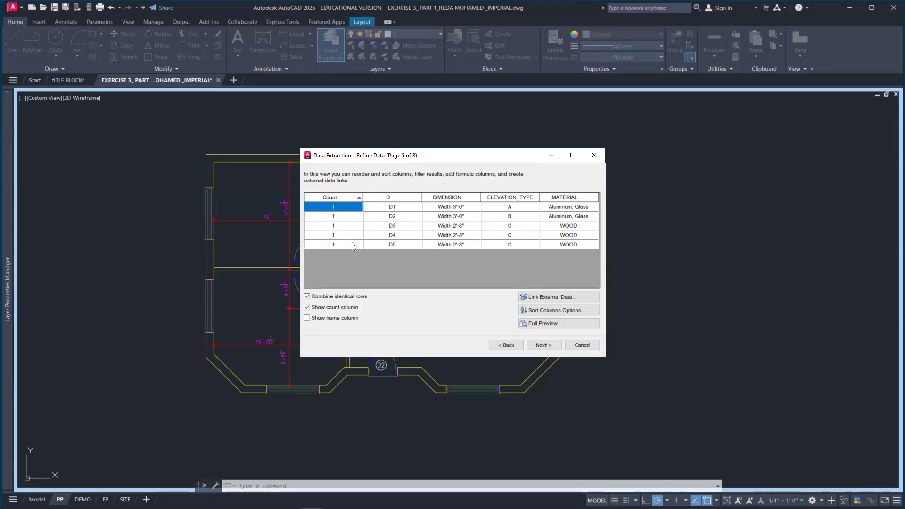
click(307, 308)
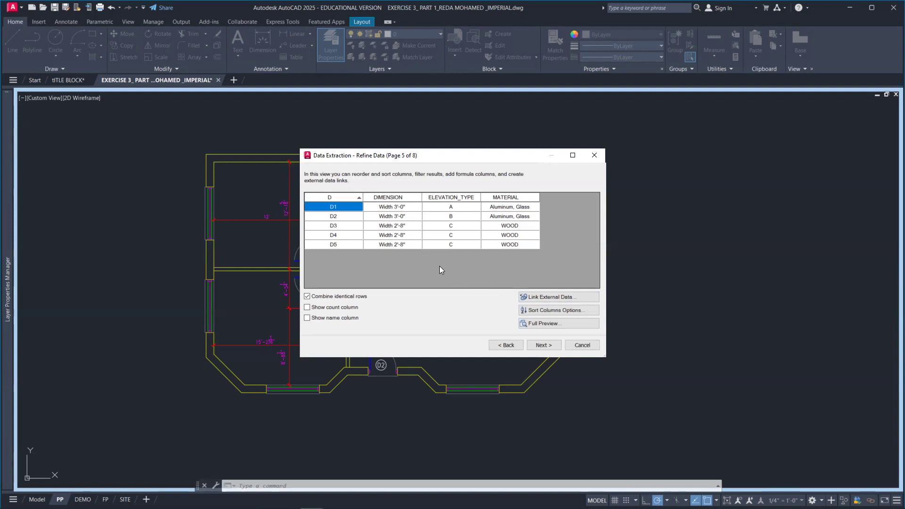
click(542, 346)
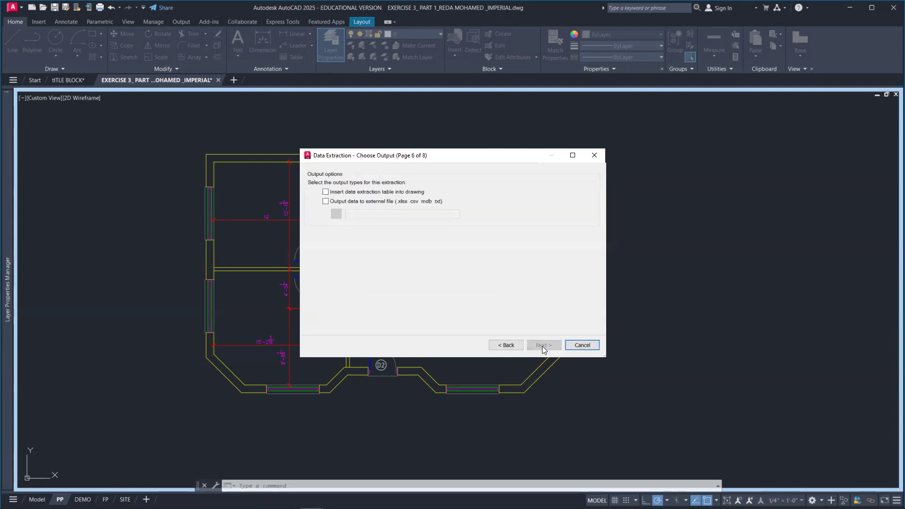
Step: Output the door data to an external .xlsx file in the CAD2\Project 1 folder on the O: drive and finish the extraction
click(326, 202)
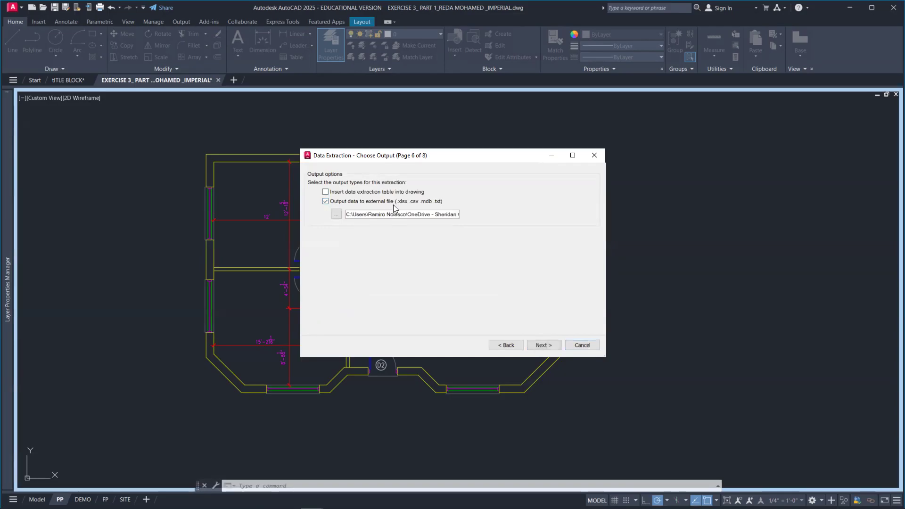
click(336, 214)
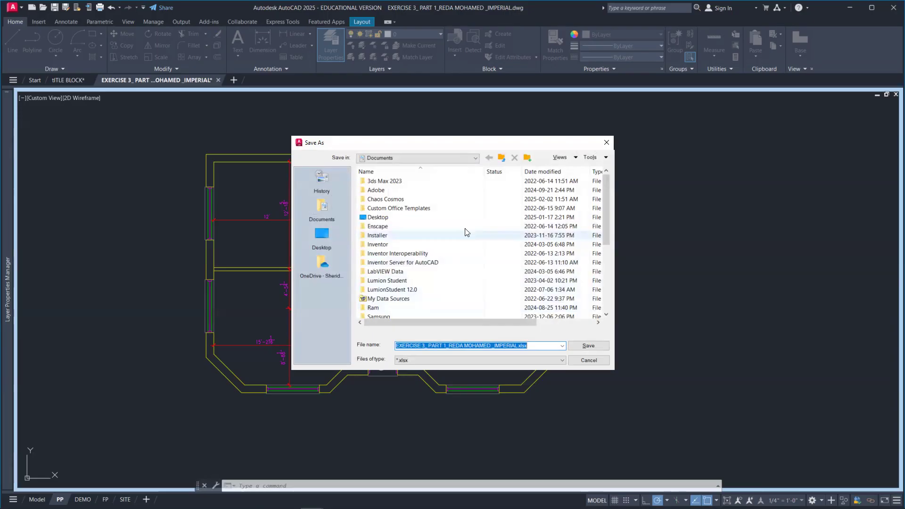
click(476, 158)
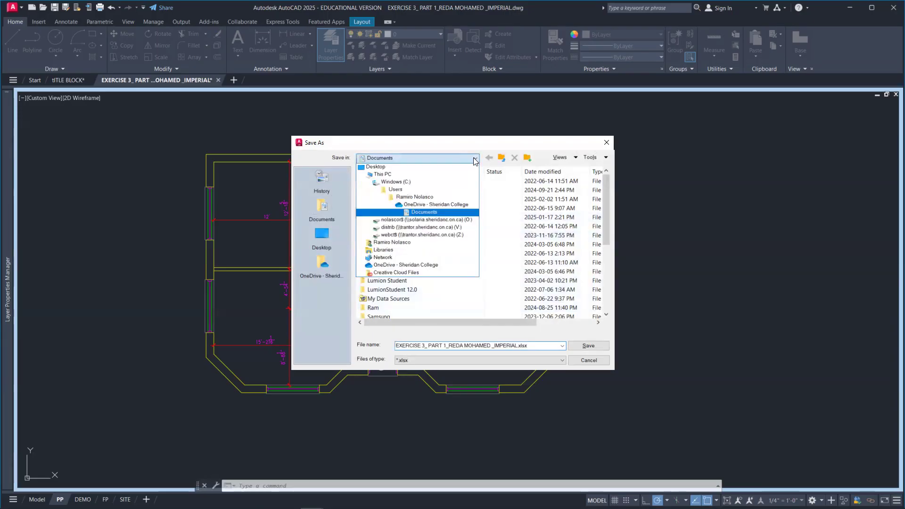
click(474, 220)
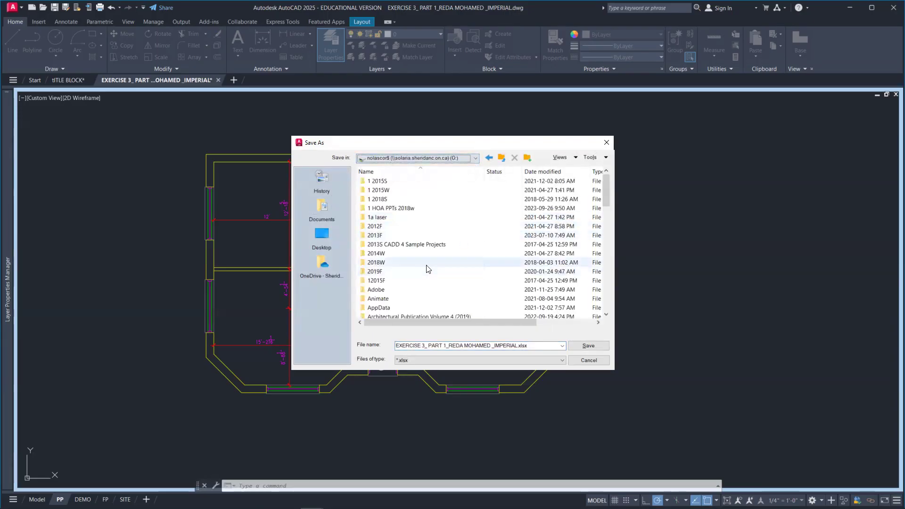
scroll(428, 269, down, 5)
click(420, 217)
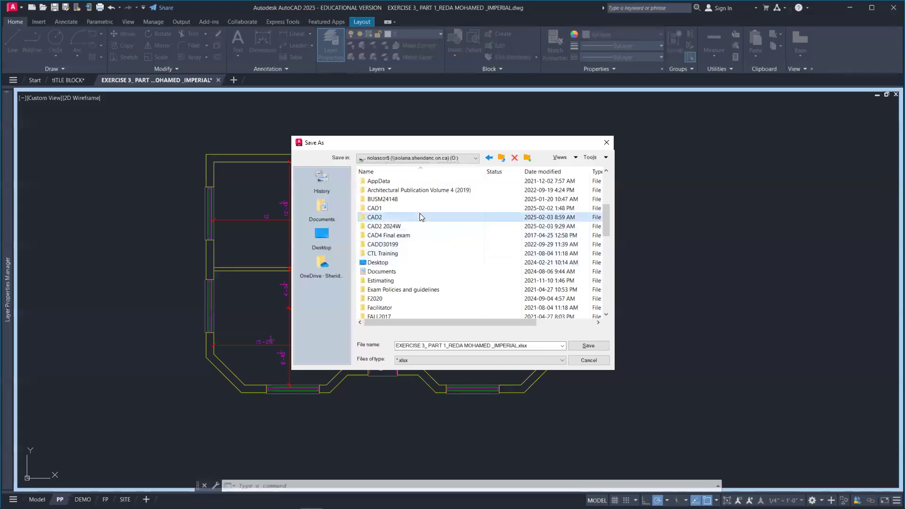
double_click(420, 217)
double_click(418, 207)
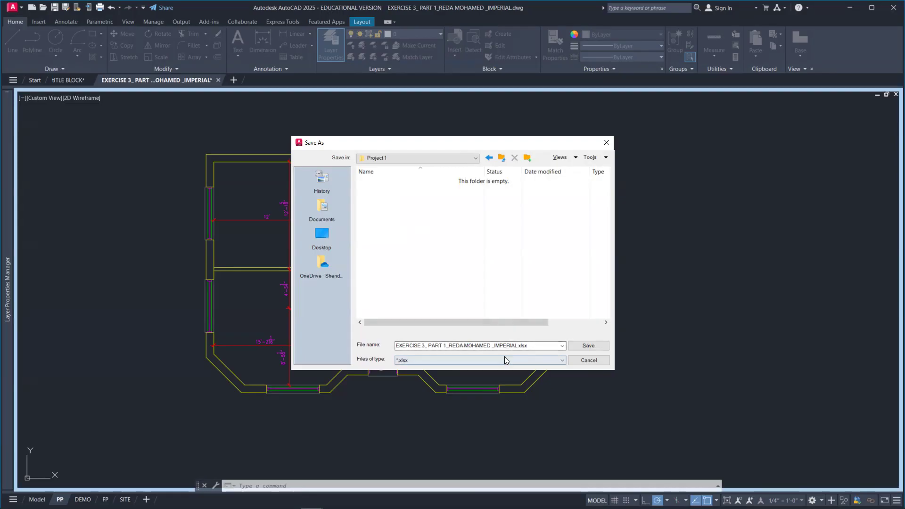
click(590, 346)
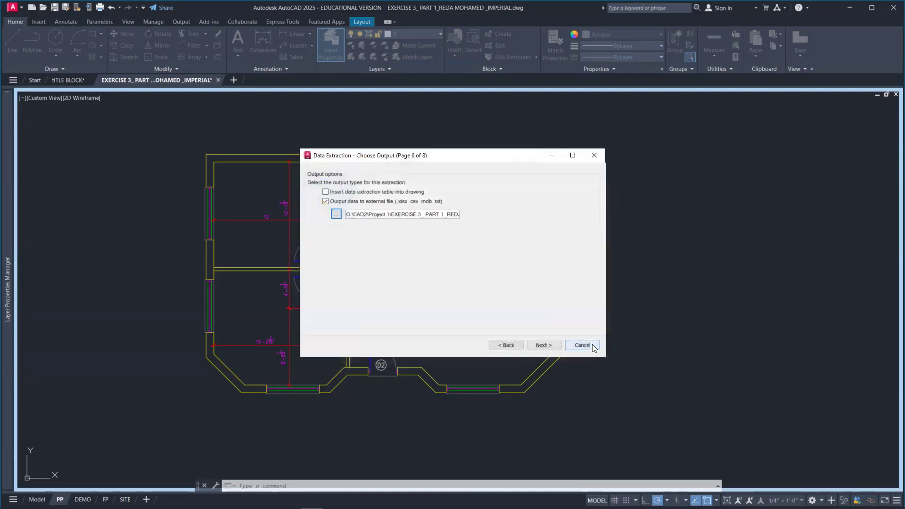
click(544, 344)
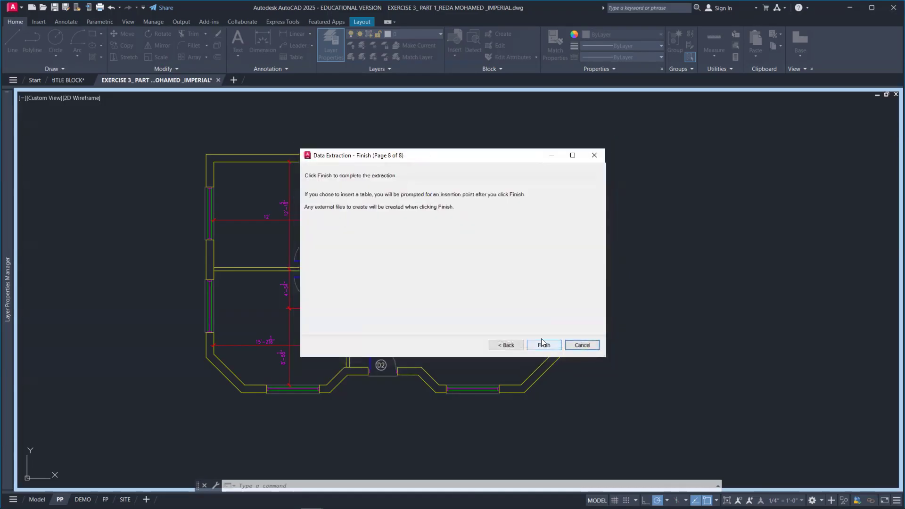
click(543, 346)
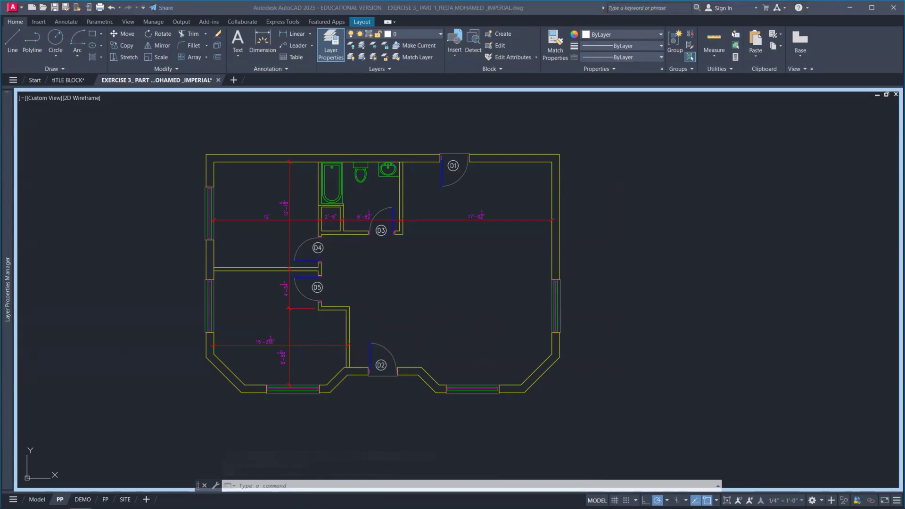
Step: Open the exported .xlsx file from the Project 1 folder in Excel for editing and widen columns B to D to fit their contents
drag(0, 107, 311, 108)
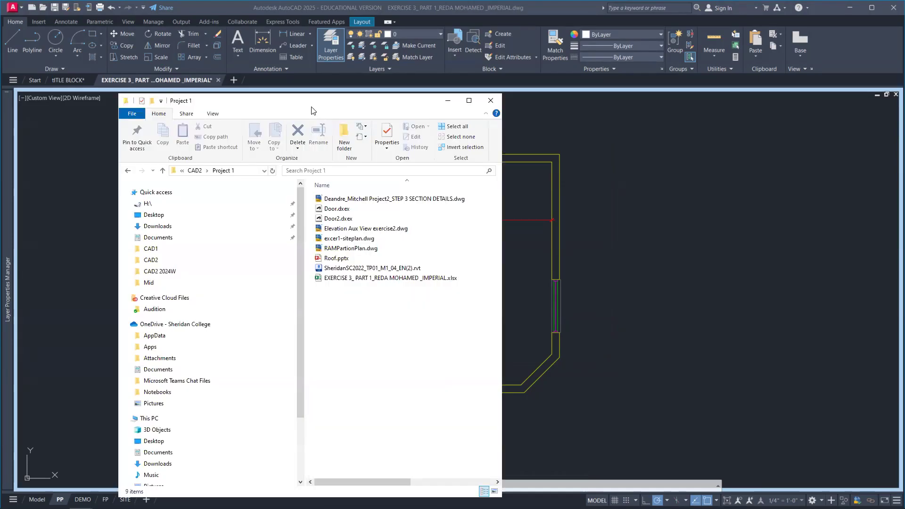
click(389, 279)
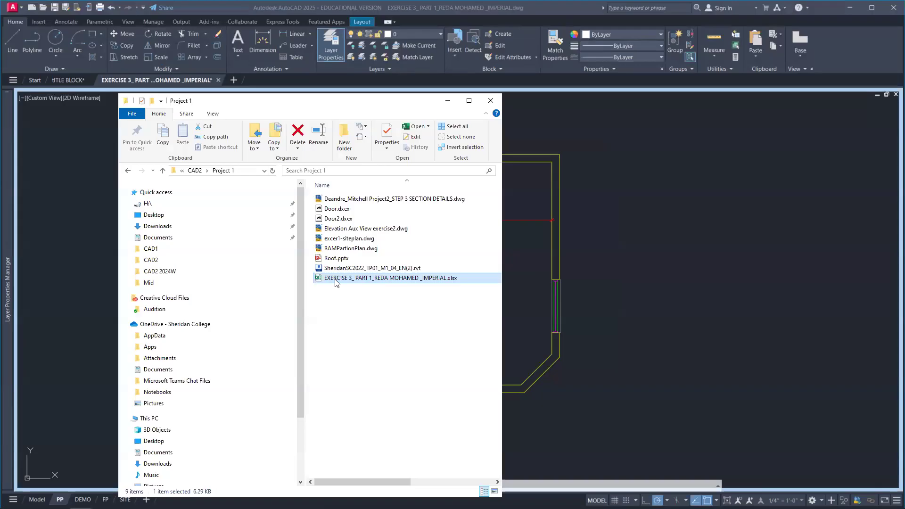
click(447, 101)
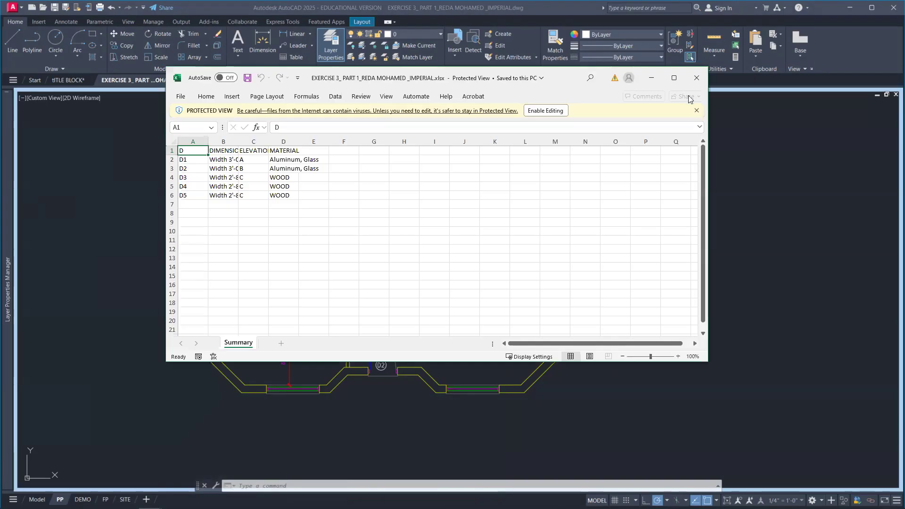
click(682, 79)
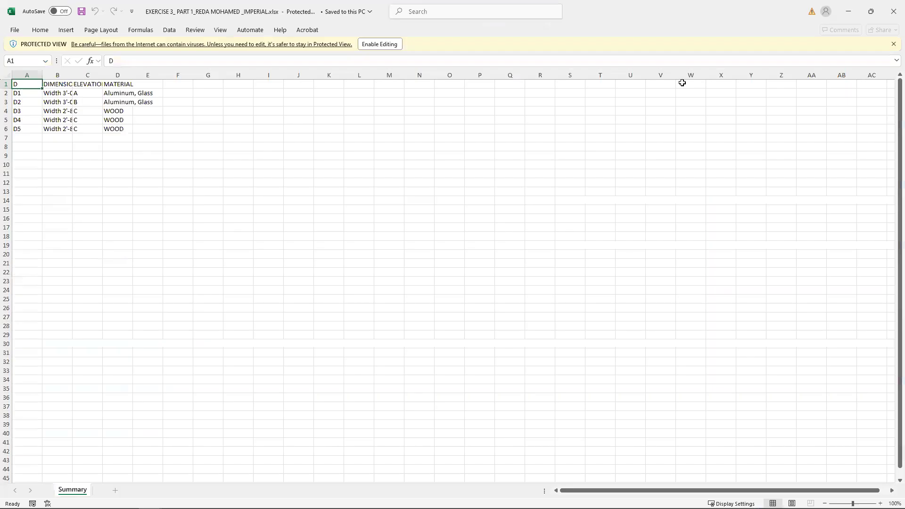
click(376, 45)
drag(72, 61, 206, 69)
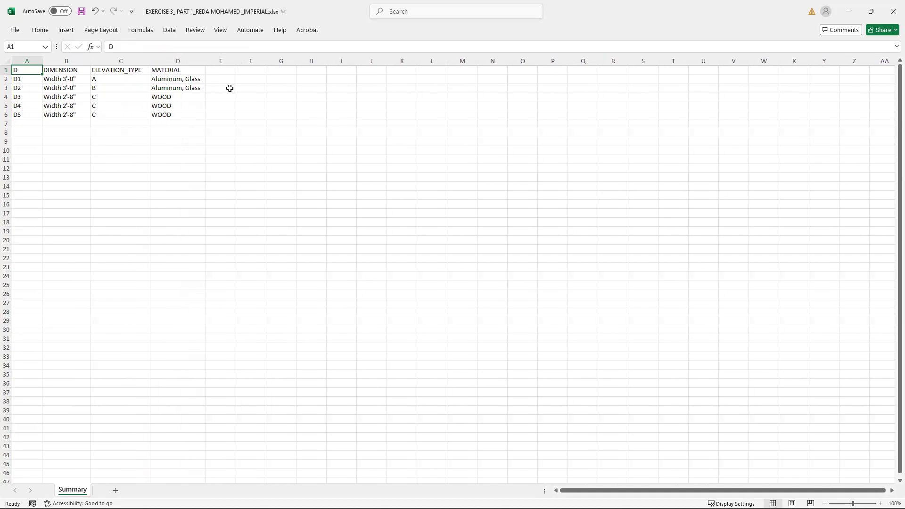
Step: Insert a blank row above the header row and enter the title DOOR SCHEDULE in cell A1
click(6, 69)
right_click(7, 69)
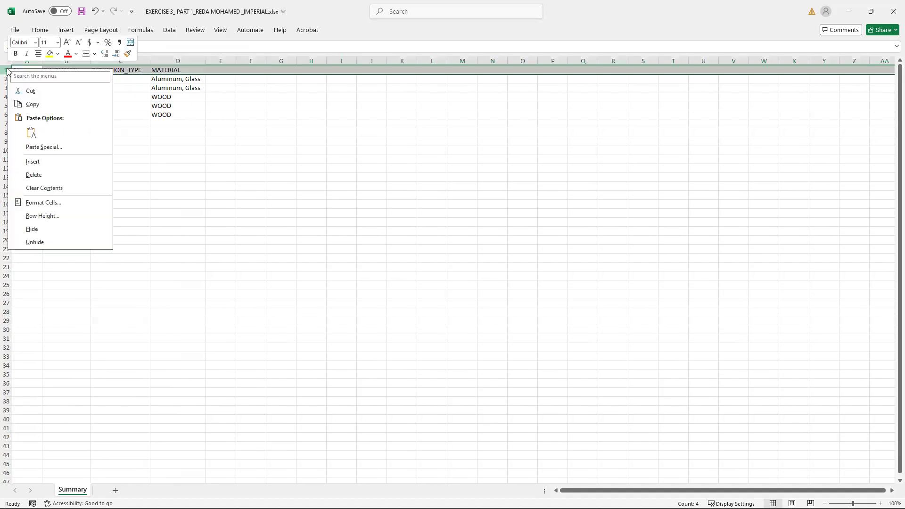
click(42, 161)
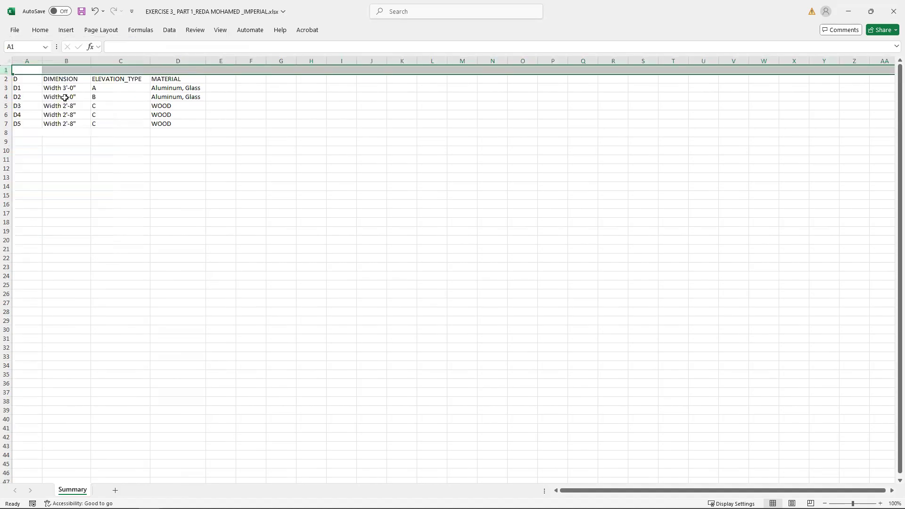
click(33, 70)
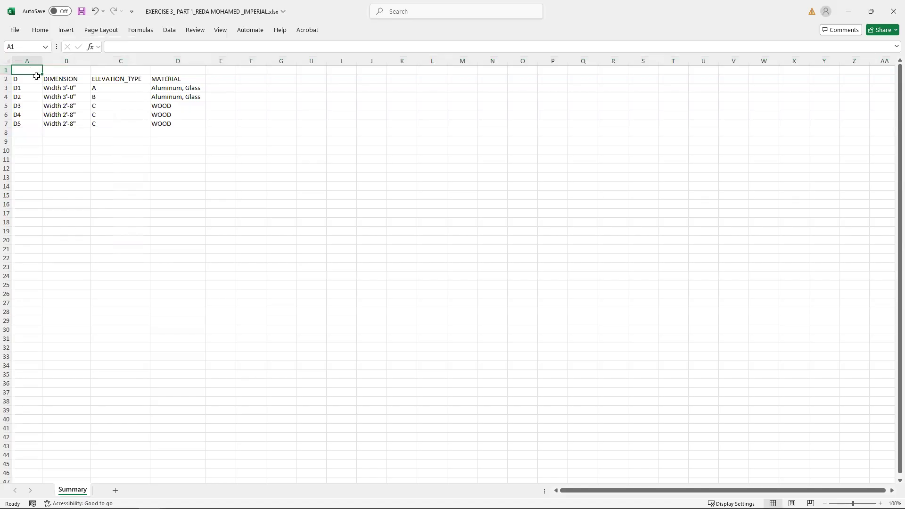
text(DOOR SCHEDULE)
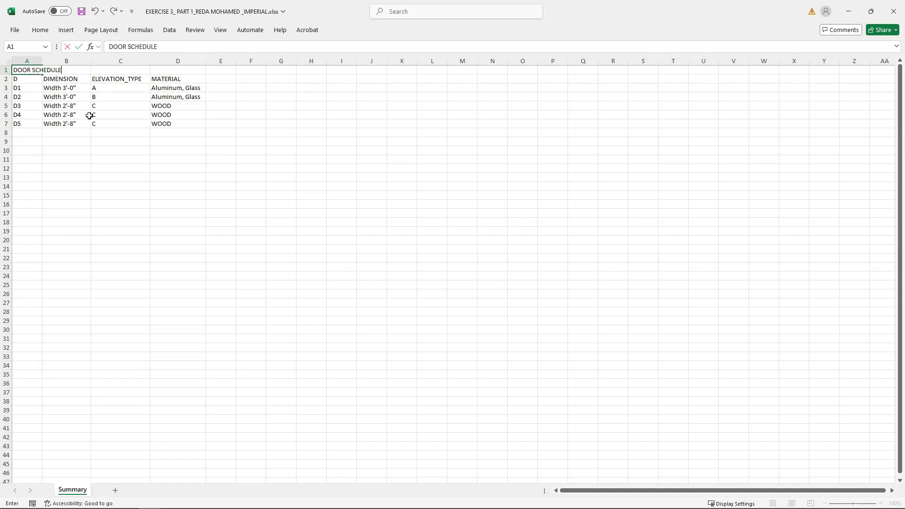
click(122, 152)
Step: Add a COMMENTS header in cell E2 and widen column E
click(214, 77)
text(COMMENTS)
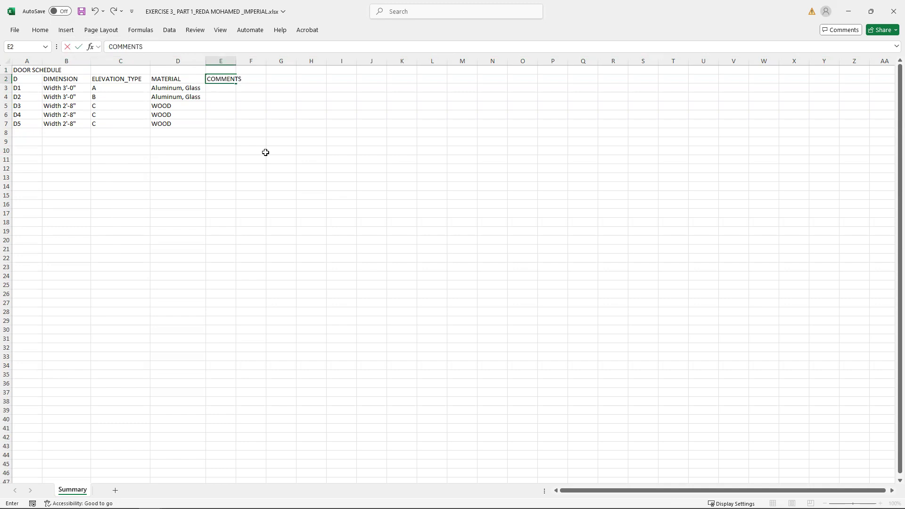
click(229, 60)
drag(237, 61, 274, 70)
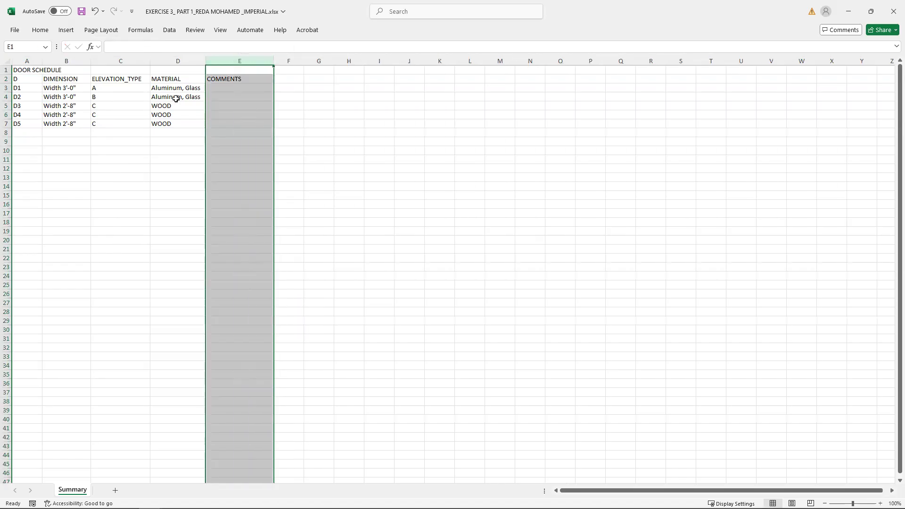
click(158, 148)
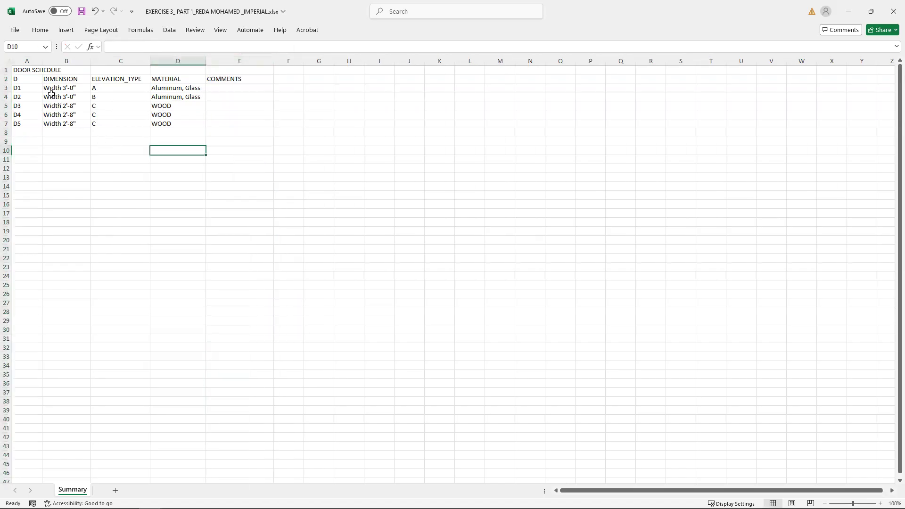
Step: Apply all borders to the door data table in cells A2:E7
drag(33, 78, 230, 121)
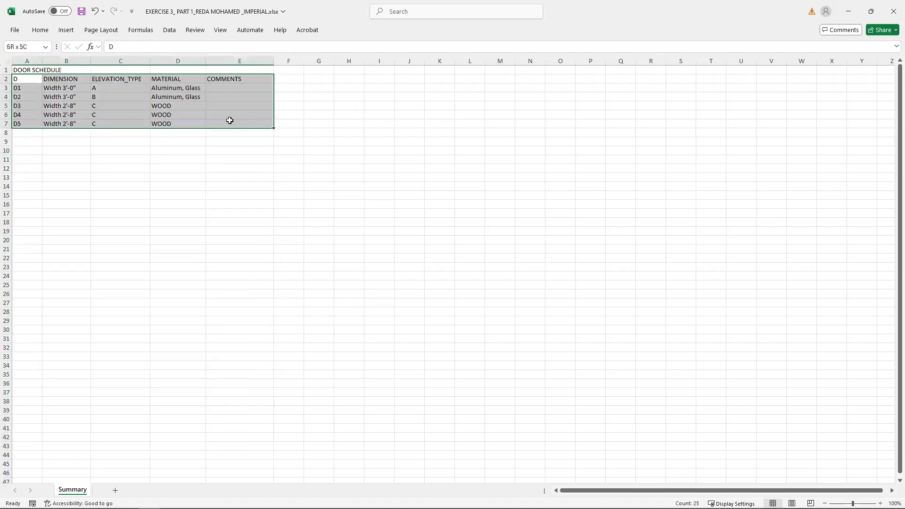
click(44, 30)
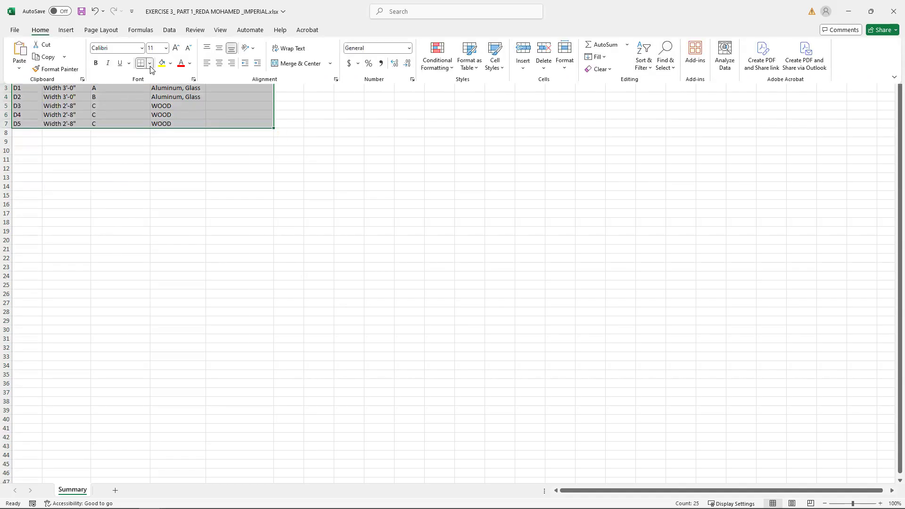
click(150, 64)
click(192, 161)
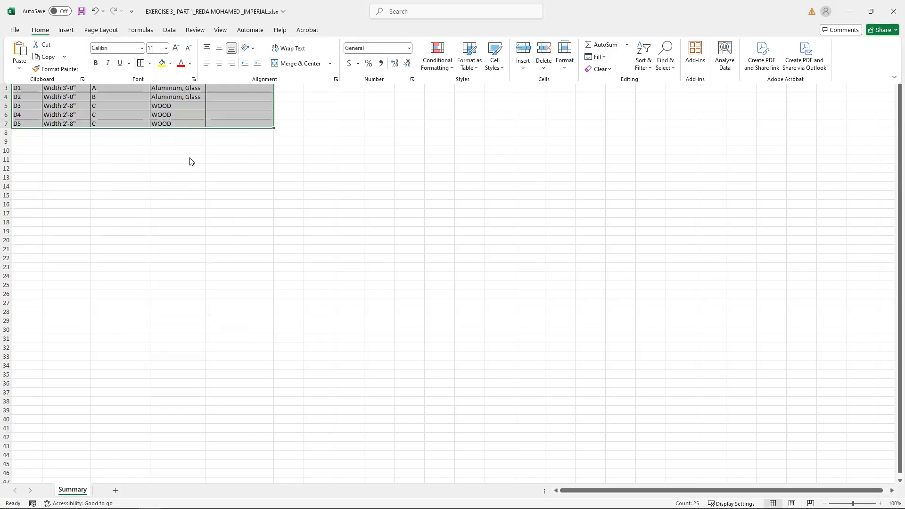
click(161, 154)
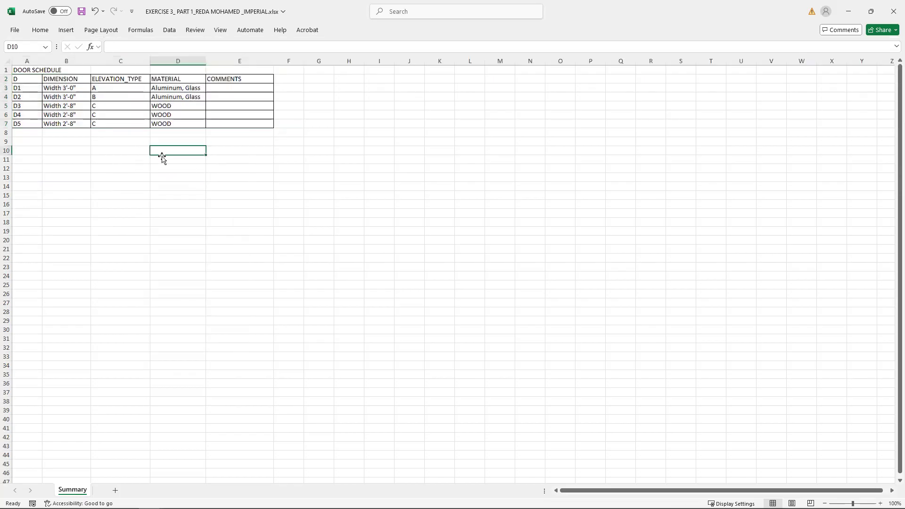
Step: Merge and center the DOOR SCHEDULE title across cells A1:E1
click(63, 68)
drag(26, 70, 227, 71)
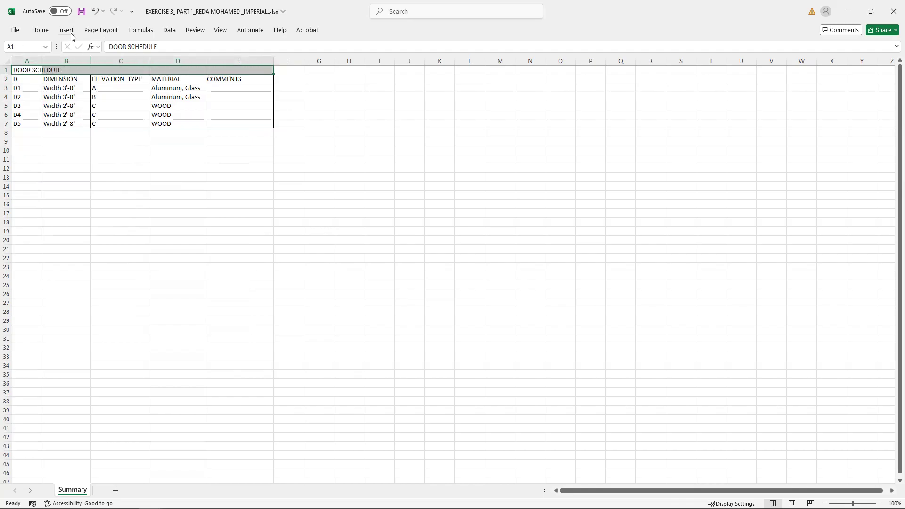
click(41, 30)
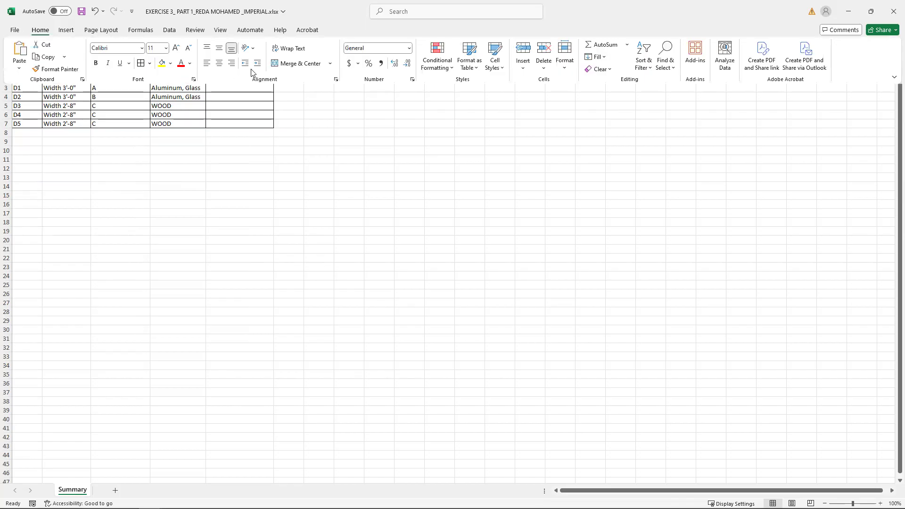
click(299, 64)
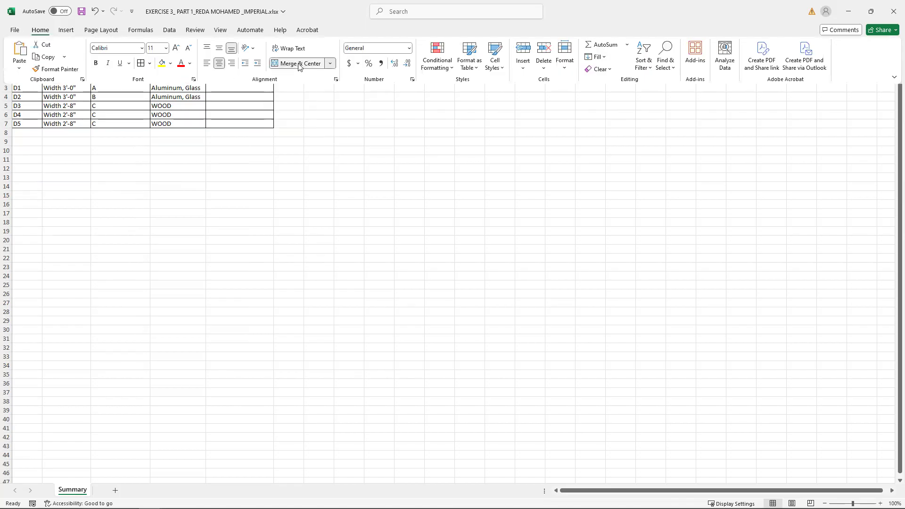
click(215, 159)
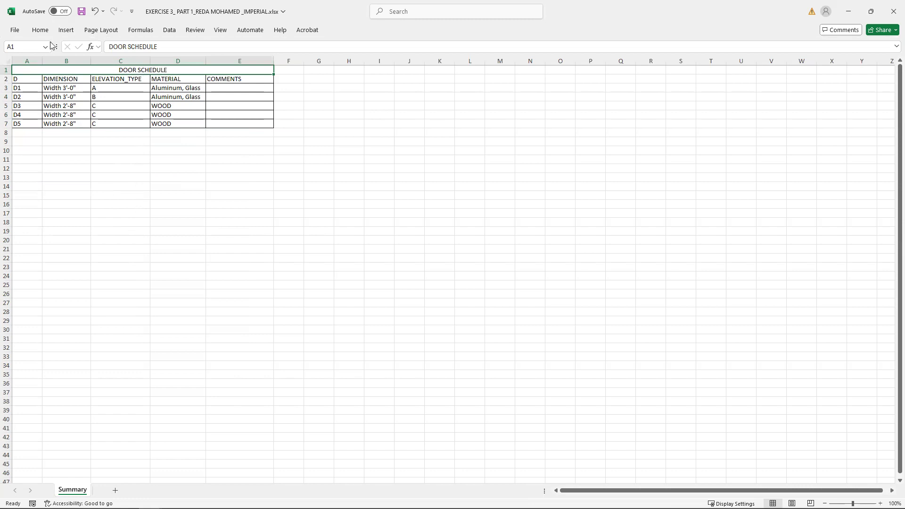
Step: Apply a thick outside border to the merged DOOR SCHEDULE title cell
click(40, 30)
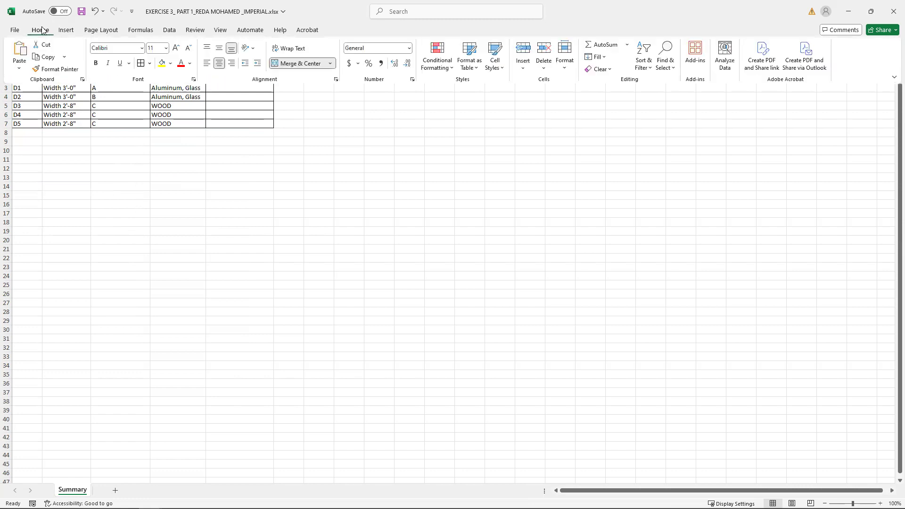
click(149, 64)
click(171, 184)
click(164, 159)
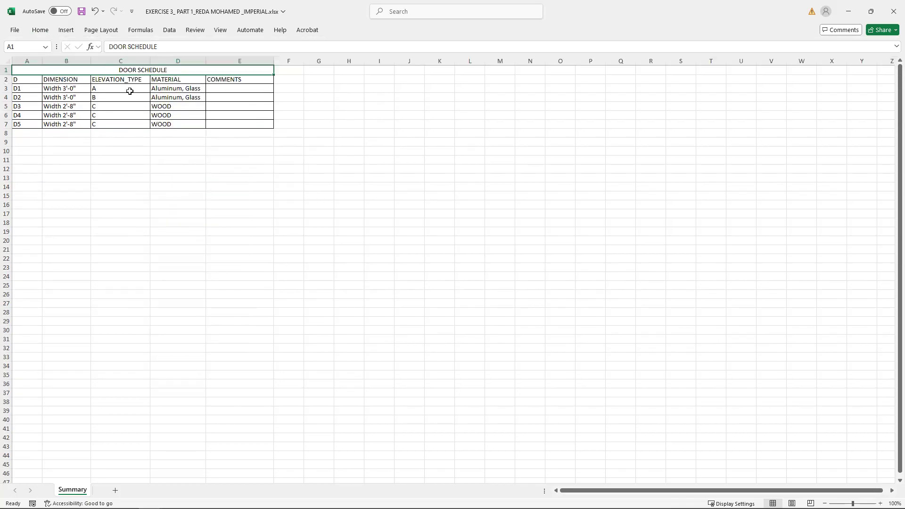
Step: Apply a thick outside border around the door data table in cells A2:E7
mouse_move(16, 80)
mouse_down()
mouse_move(203, 90)
mouse_move(237, 122)
mouse_up()
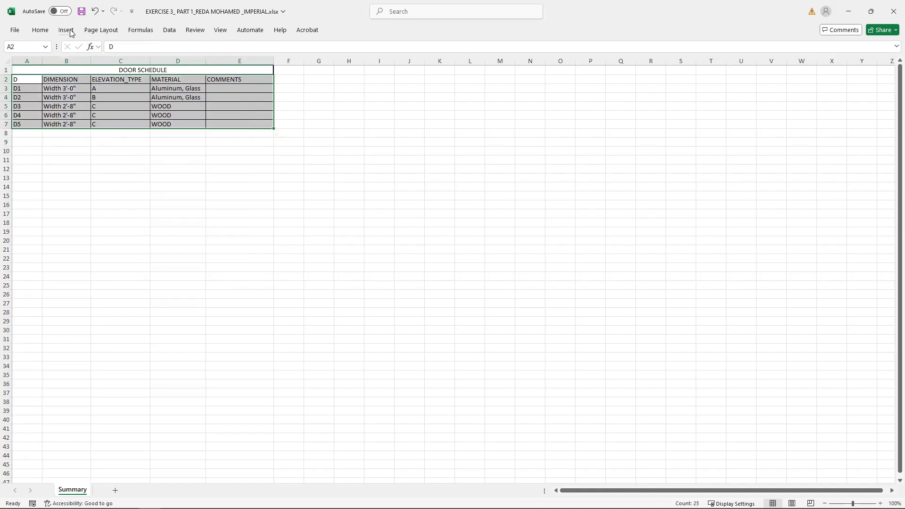
click(40, 29)
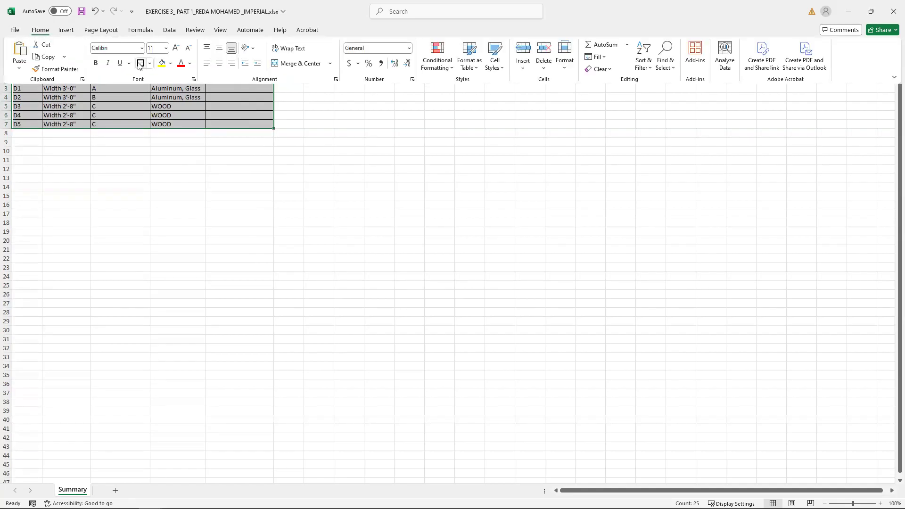
click(139, 63)
click(138, 155)
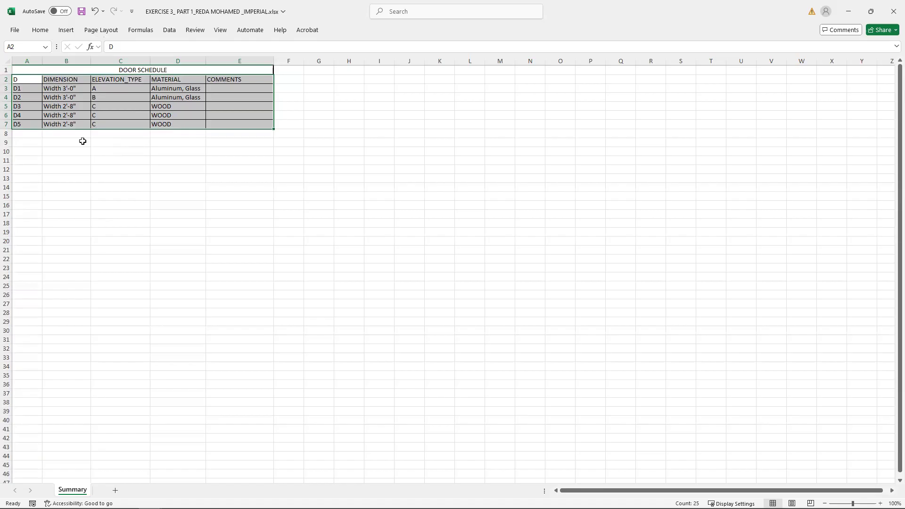
click(78, 160)
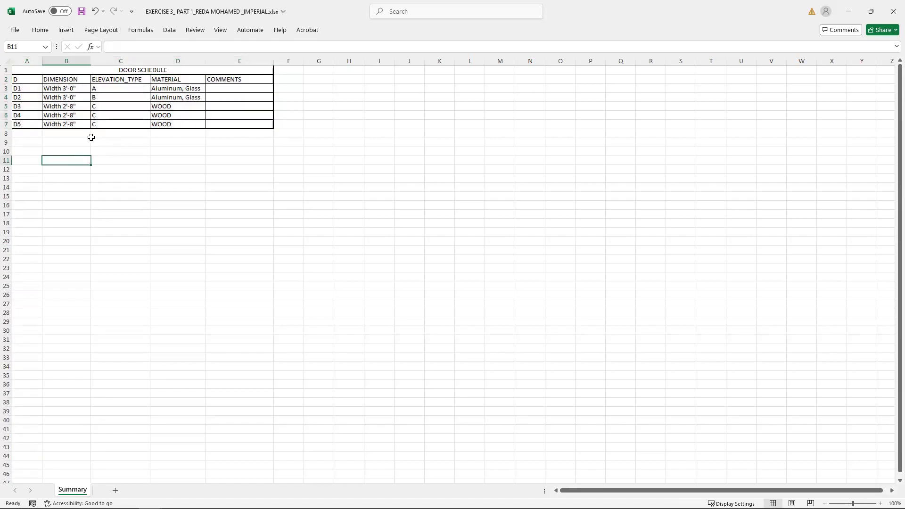
Step: Copy the door schedule in cells A1:E7 and switch to the floor plan drawing in AutoCAD
drag(34, 71, 54, 124)
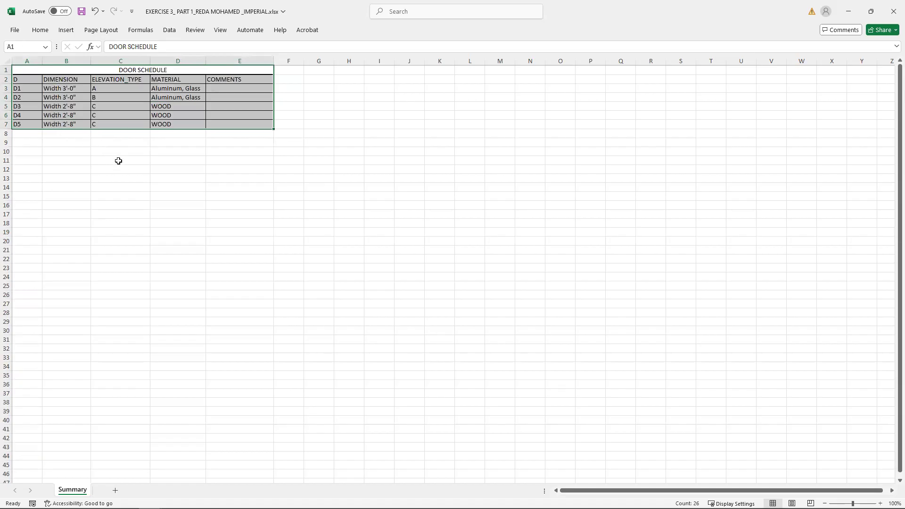
key(ctrl+c)
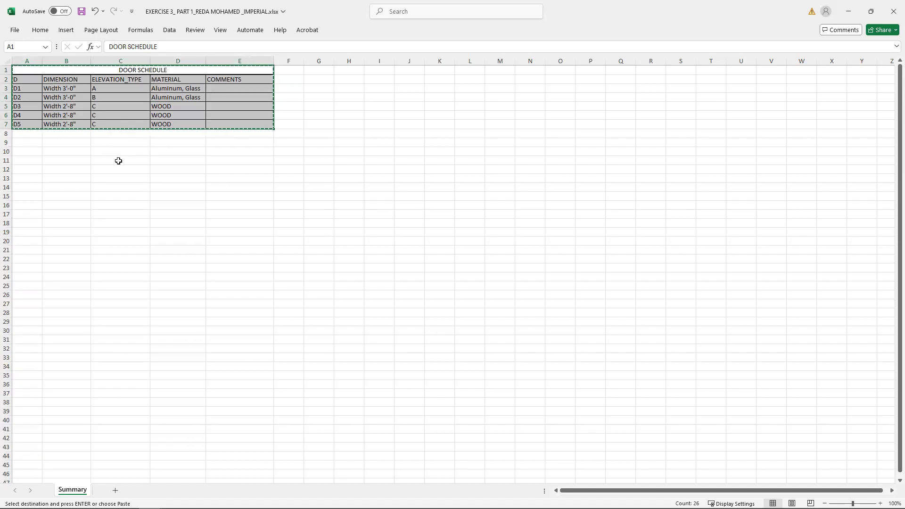
key(alt+Tab)
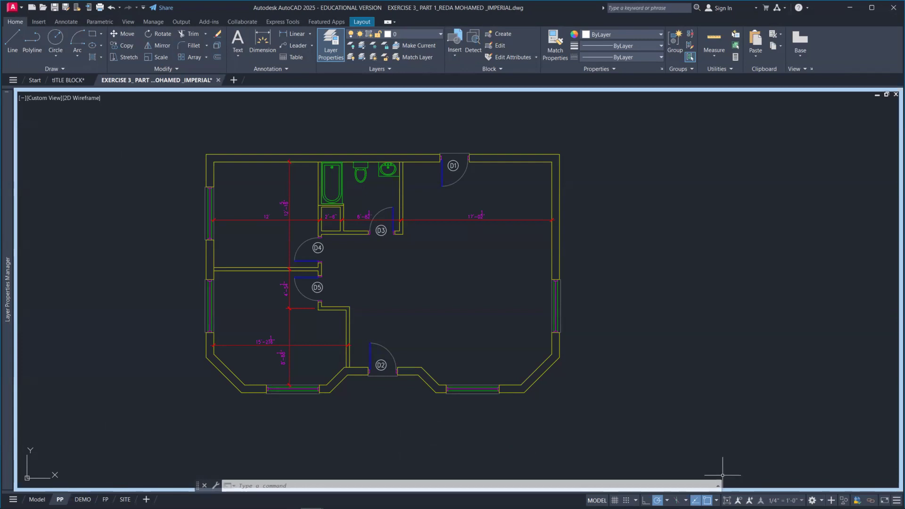
Step: Minimize the maximized PP viewport and shift the floor plan toward the viewport's left side, returning to paper space
click(727, 501)
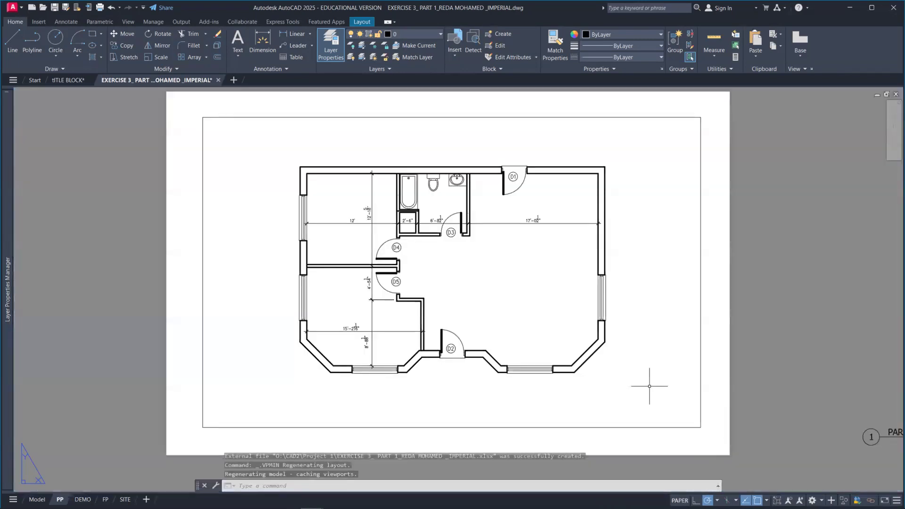
double_click(527, 399)
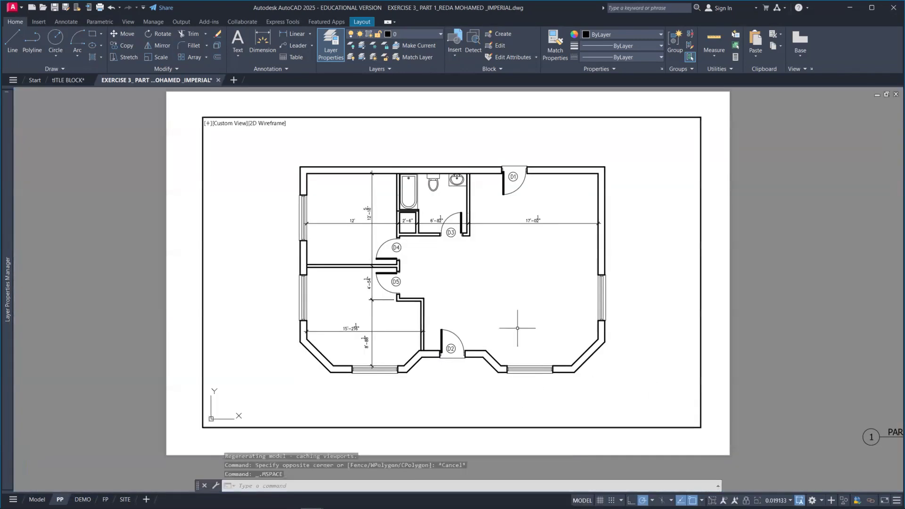
middle_drag(513, 299, 440, 291)
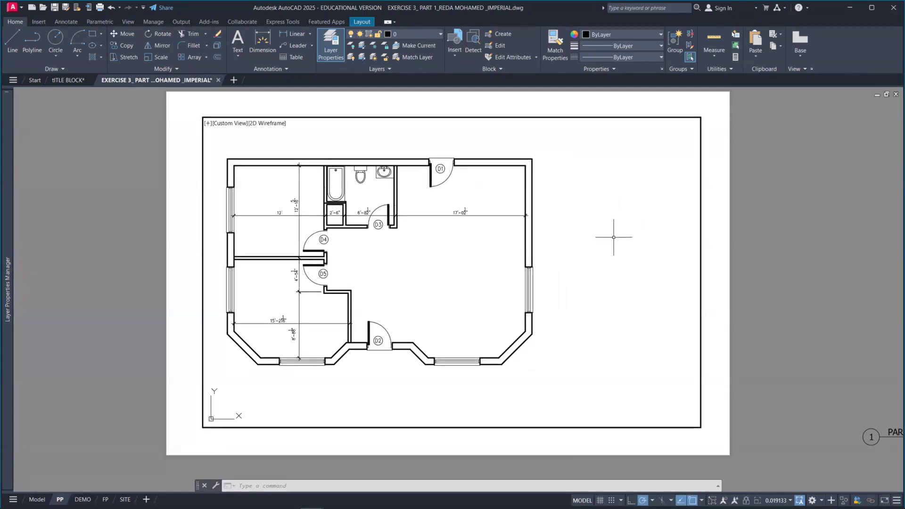
double_click(725, 225)
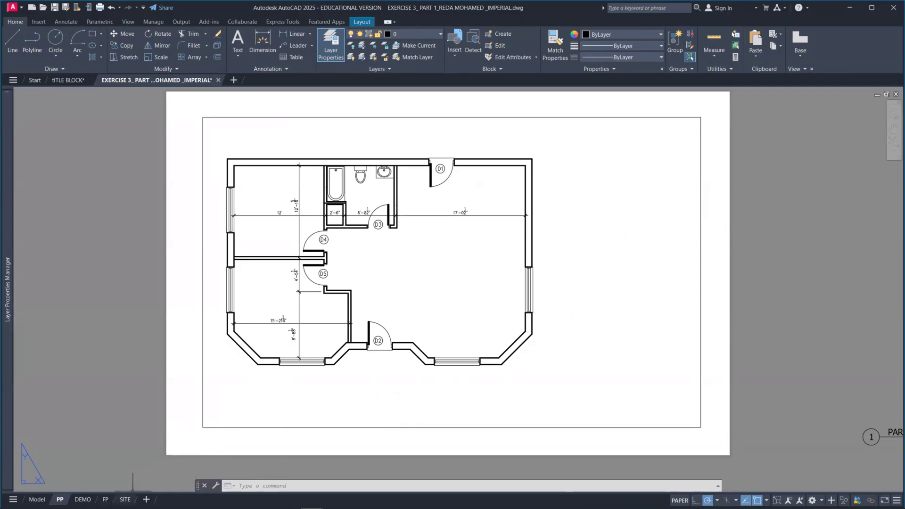
Step: Create a copy of the PP layout placed at the end of the layouts
mouse_move(125, 499)
right_click(60, 500)
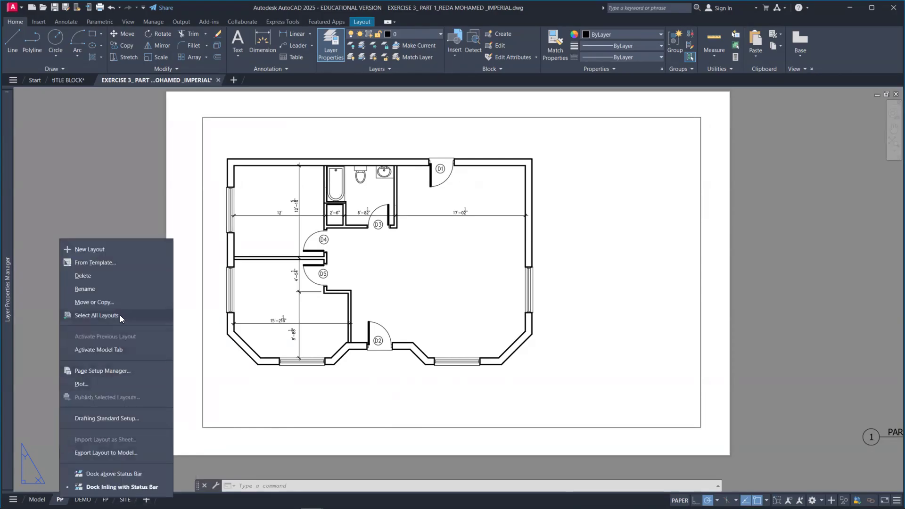
click(94, 303)
click(348, 321)
click(324, 342)
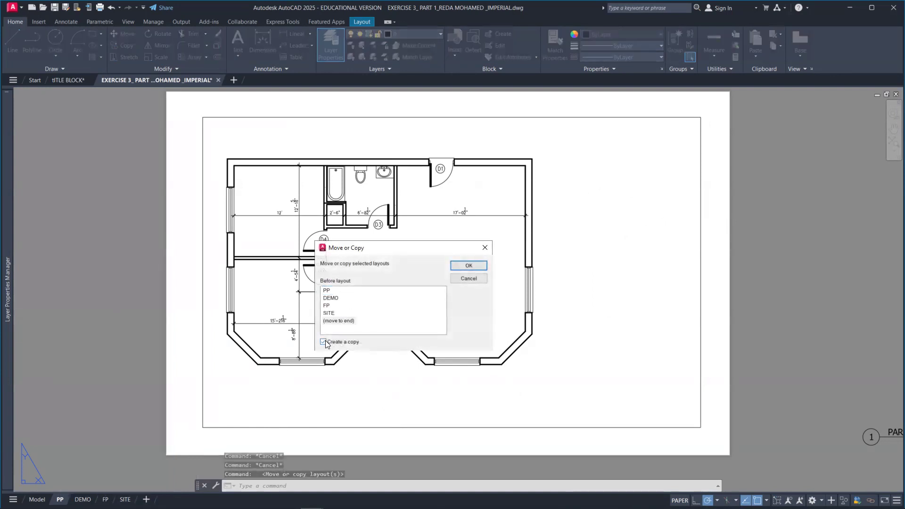
click(468, 266)
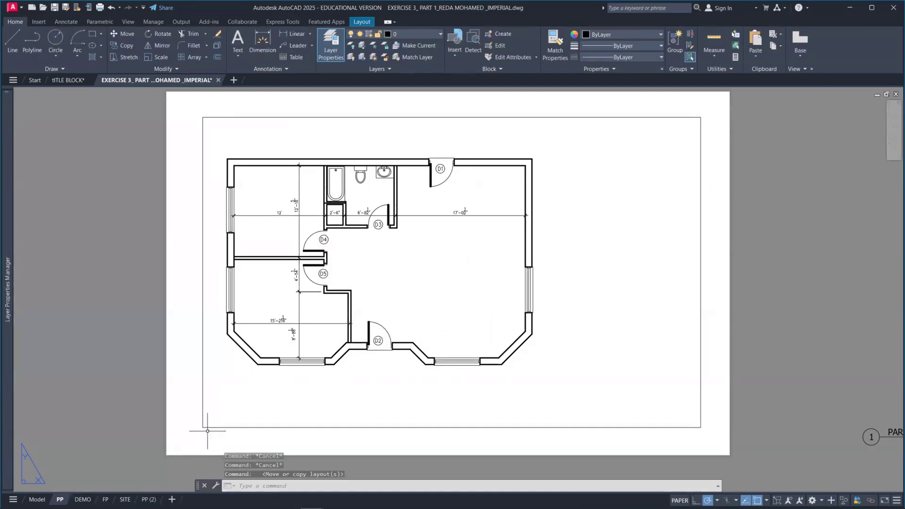
Step: Open the copied PP layout and rename it SCHED
click(149, 499)
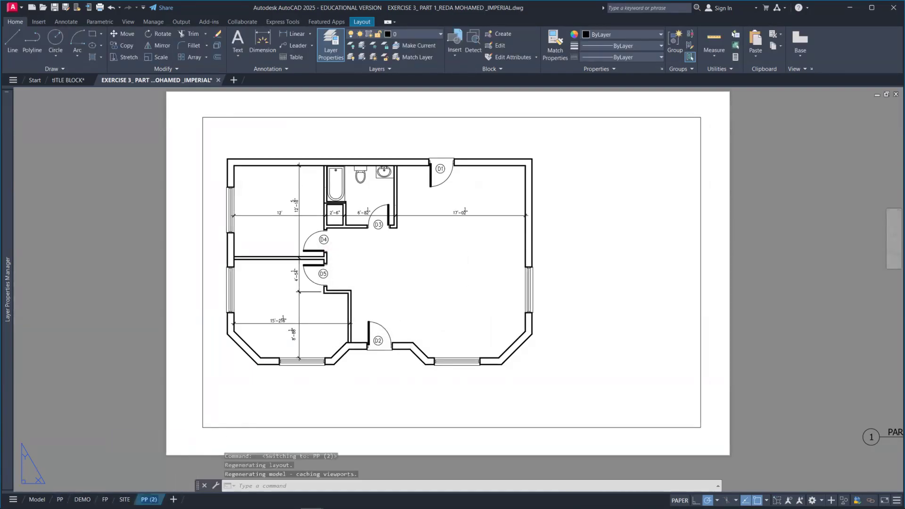
double_click(149, 500)
text(SCHED)
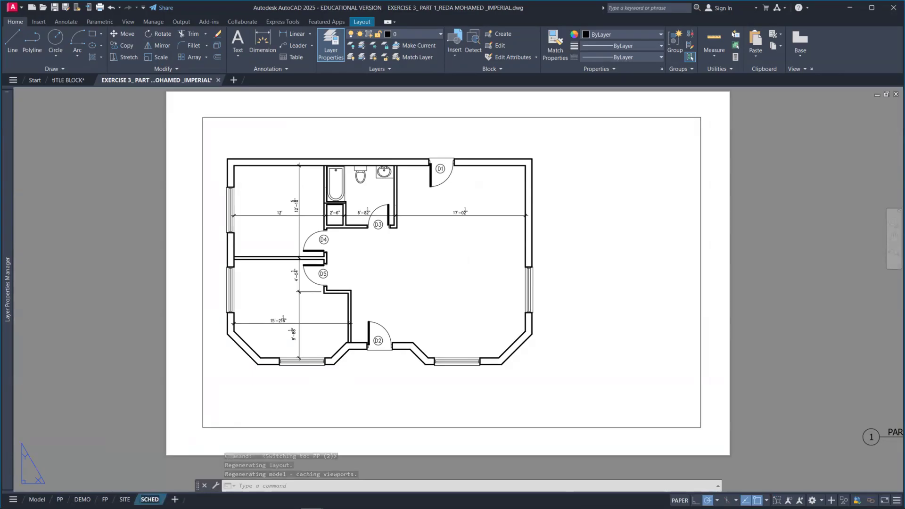
Step: Move the floor plan out of view inside the SCHED layout's viewport and return to paper space
click(134, 442)
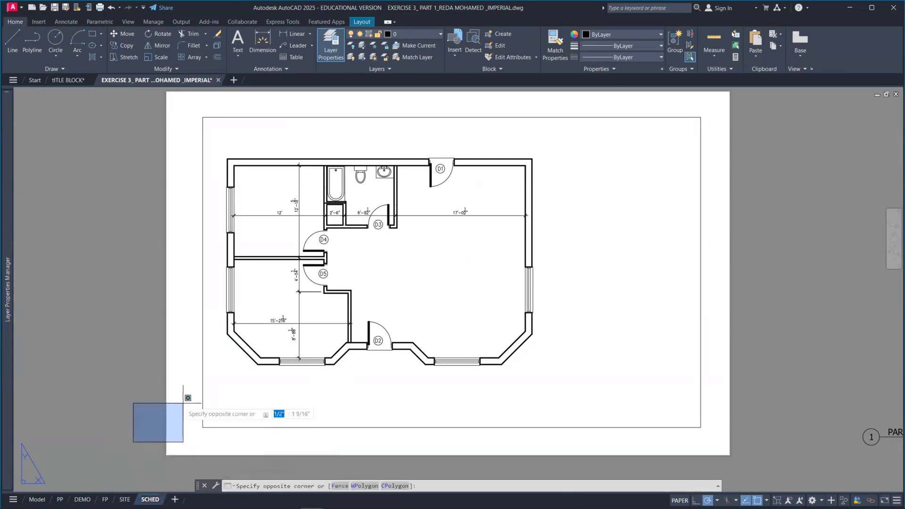
click(148, 391)
click(243, 399)
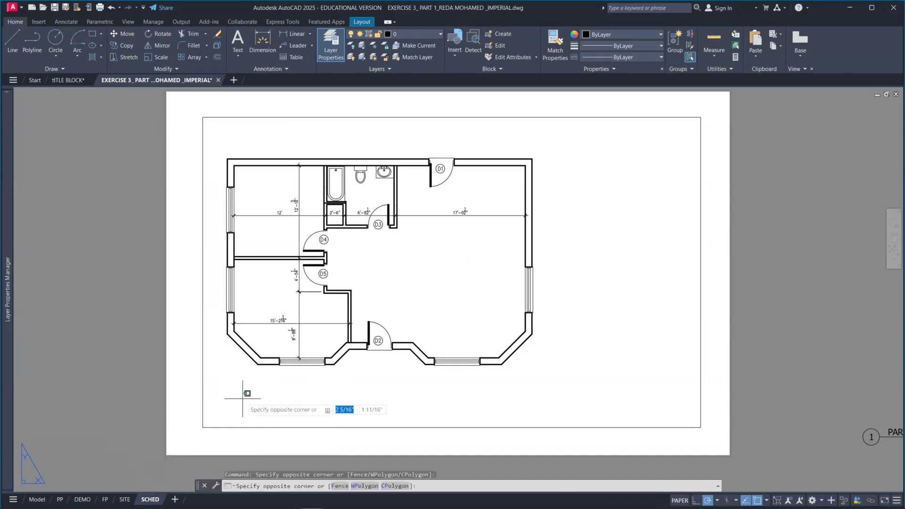
double_click(243, 399)
double_click(174, 391)
double_click(267, 400)
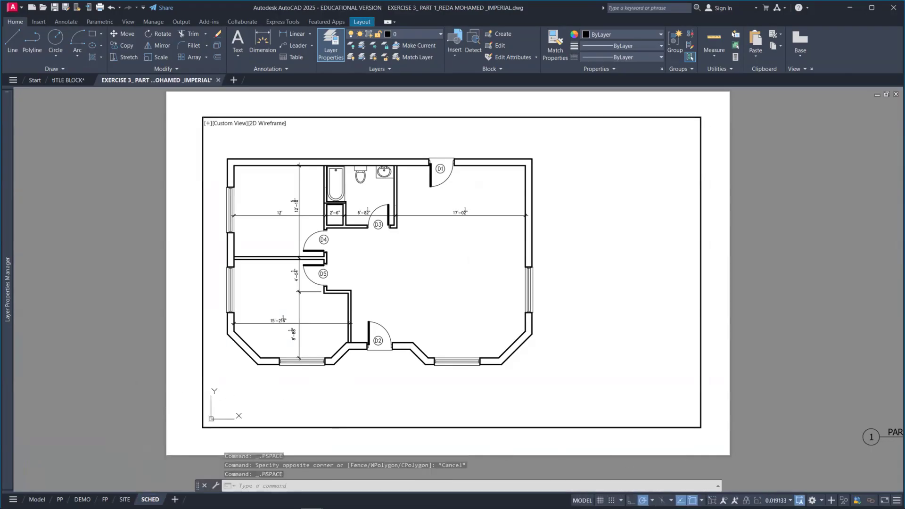
middle_drag(598, 321, 410, 329)
mouse_move(525, 339)
middle_down()
mouse_move(423, 327)
mouse_move(531, 334)
middle_up()
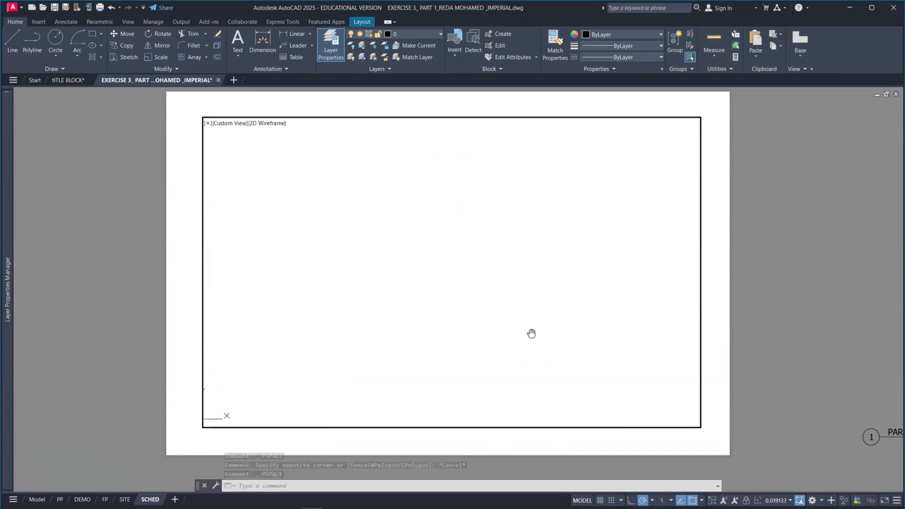
double_click(712, 309)
click(712, 308)
click(724, 293)
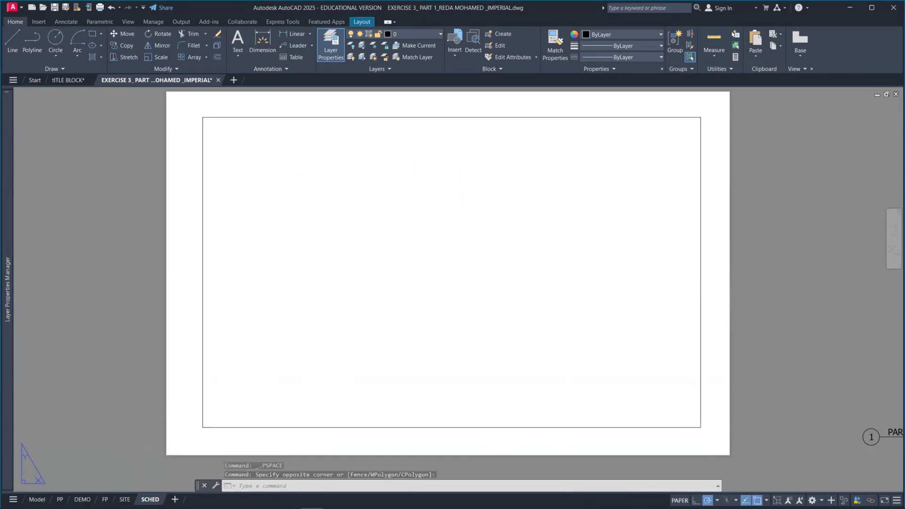
Step: Paste the door schedule near the SCHED viewport's upper-left corner, with OLE text in Calibri, 9 points equal to 1/8" height
key(ctrl+v)
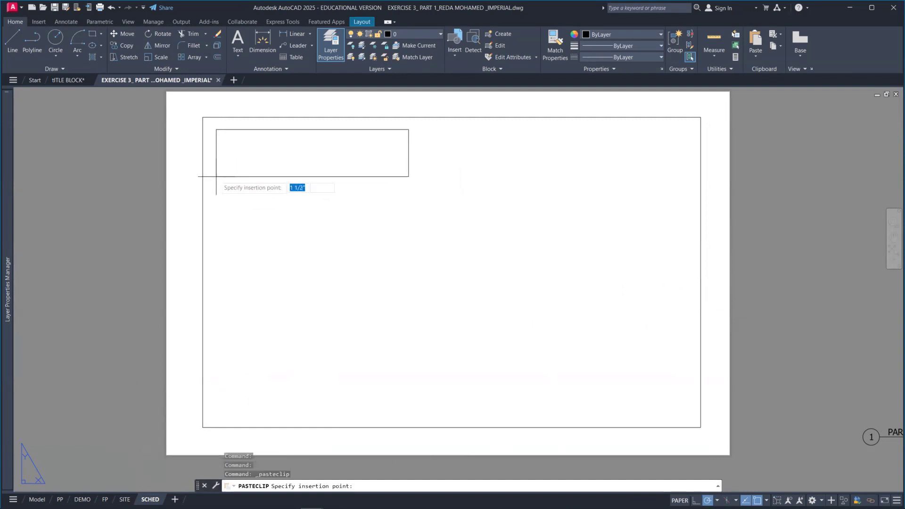
click(222, 174)
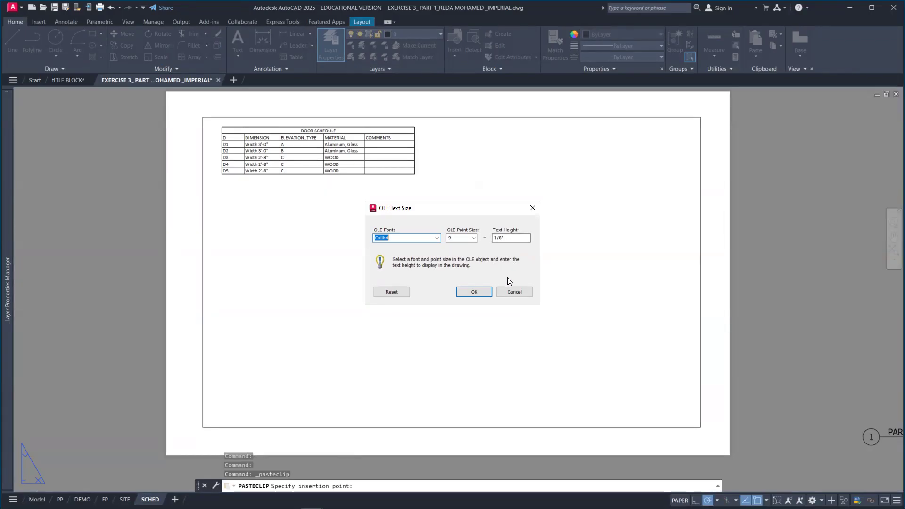
click(475, 292)
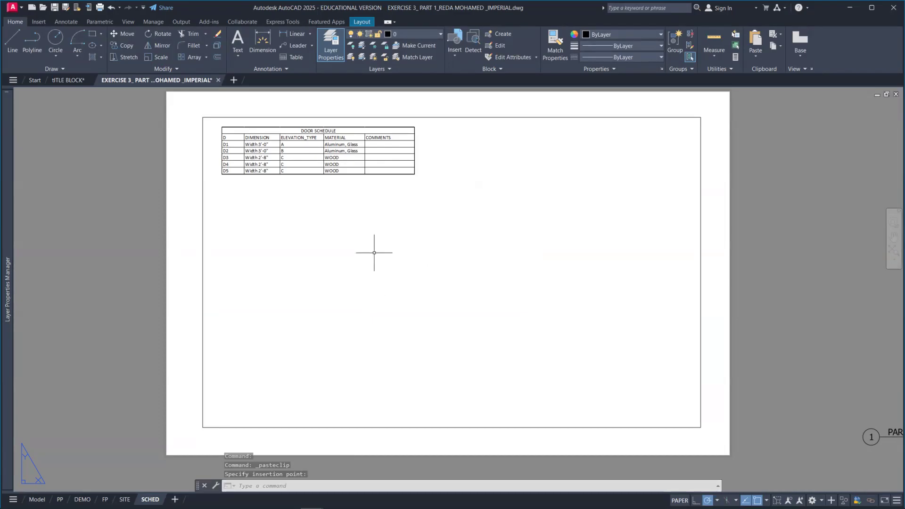
scroll(306, 137, up, 2)
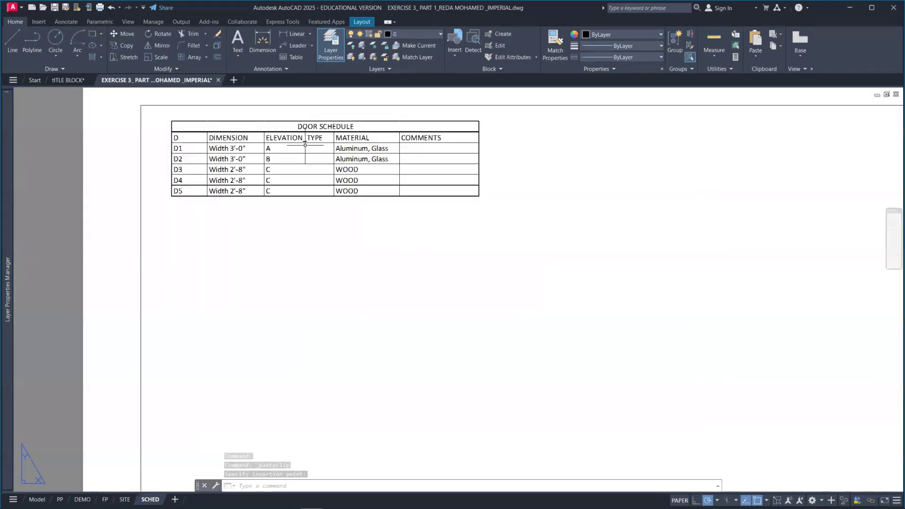
scroll(306, 239, down, 2)
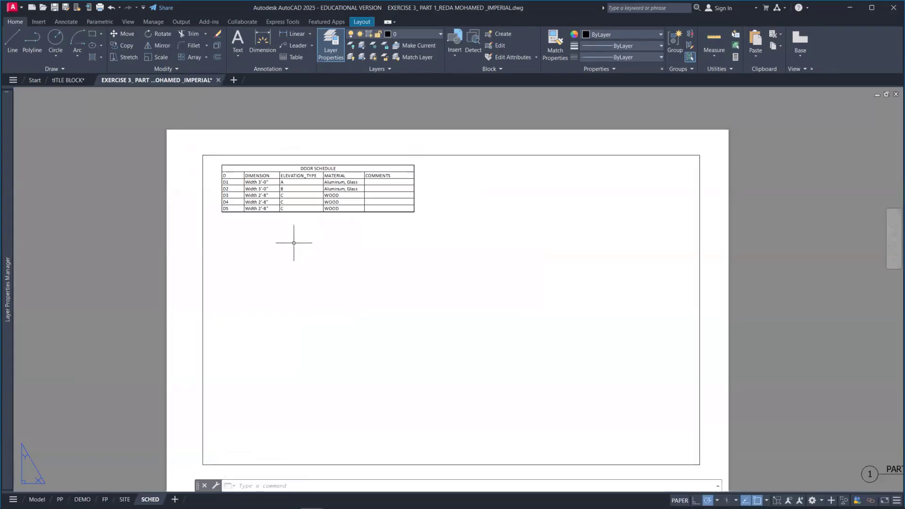
key(alt+Tab)
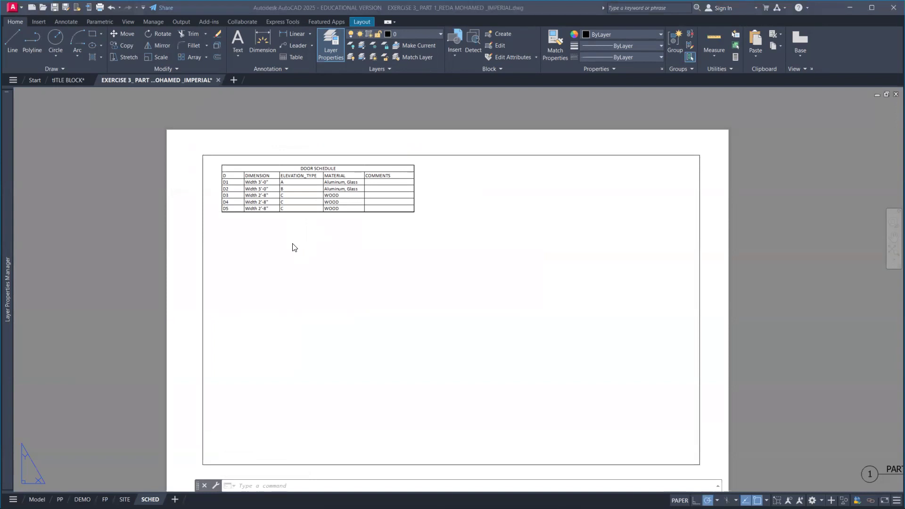